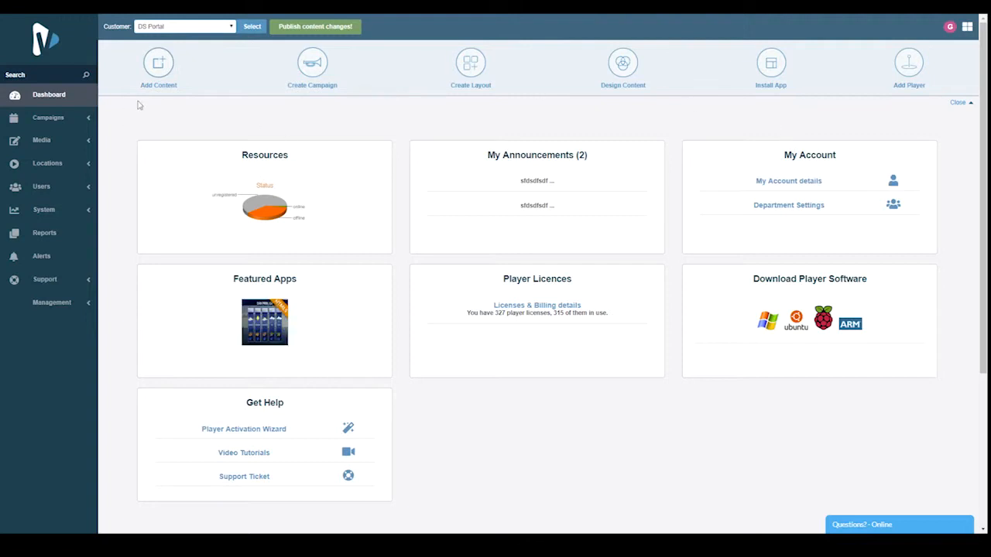
# - Open the list of Looker accounts in the media cloud storage
pyautogui.click(86, 140)
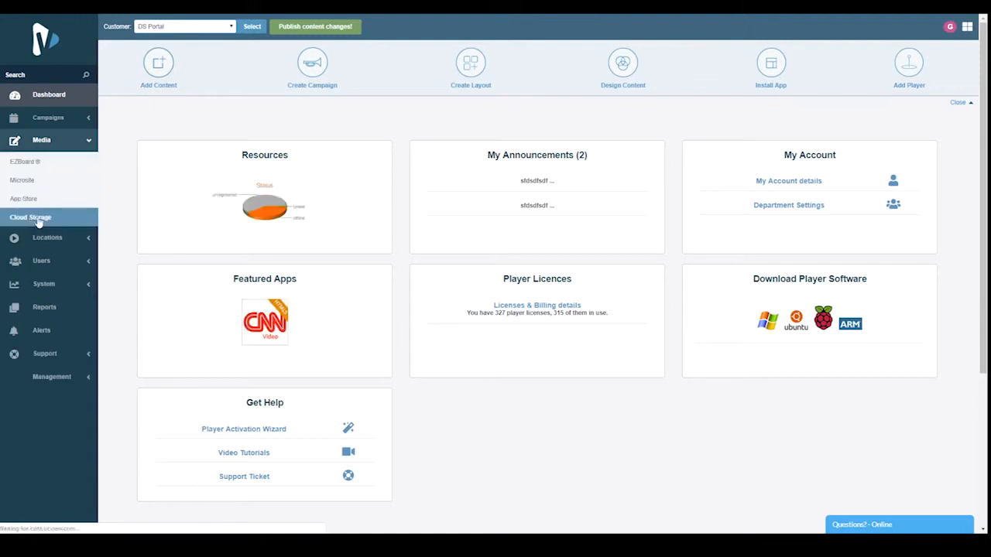
pyautogui.click(37, 221)
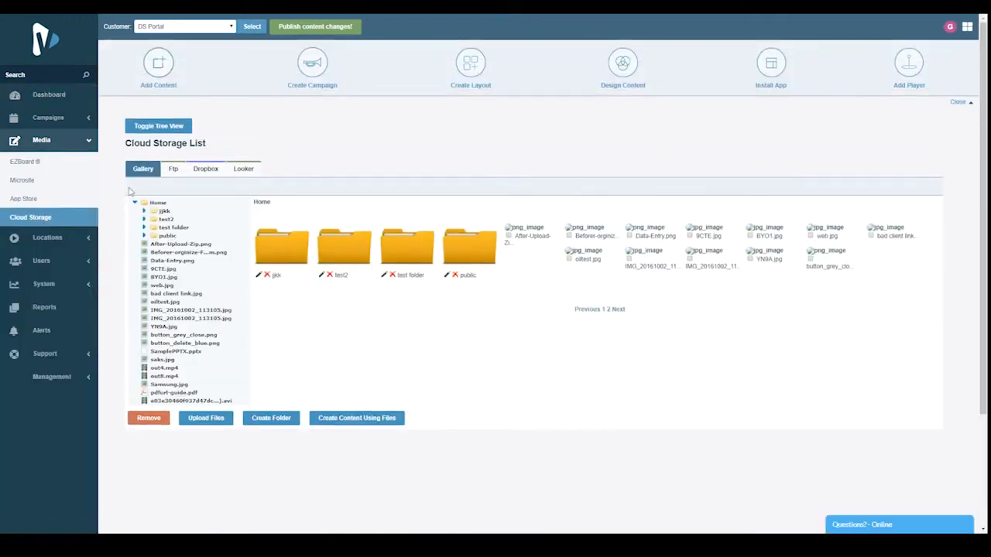
pyautogui.click(244, 170)
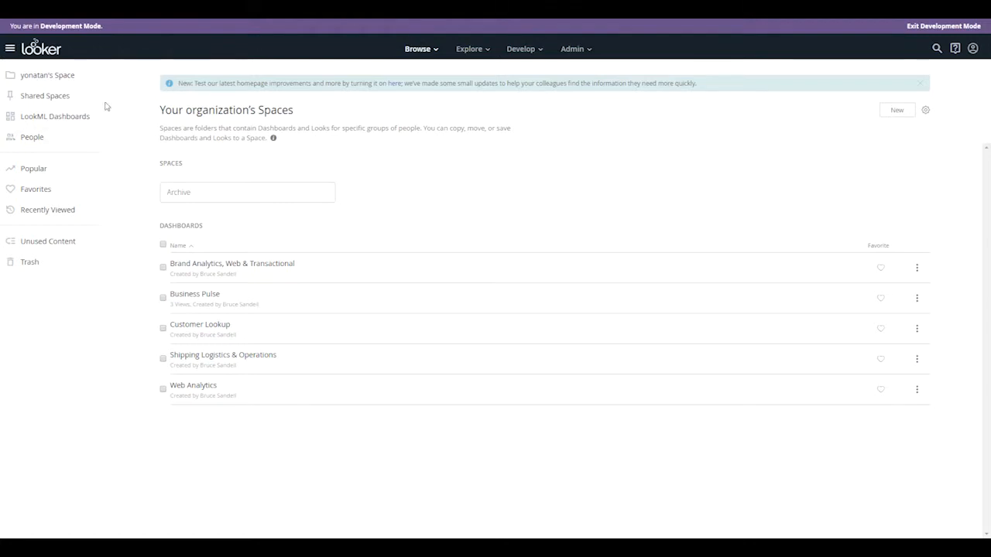
# - View the API administration settings and open the current administrator's own user record for editing
pyautogui.click(580, 50)
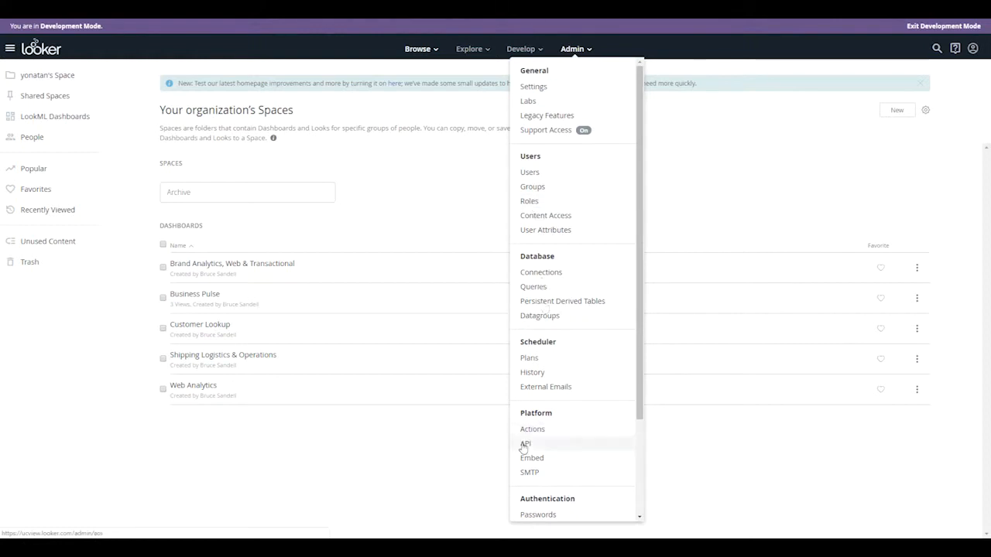
pyautogui.click(526, 443)
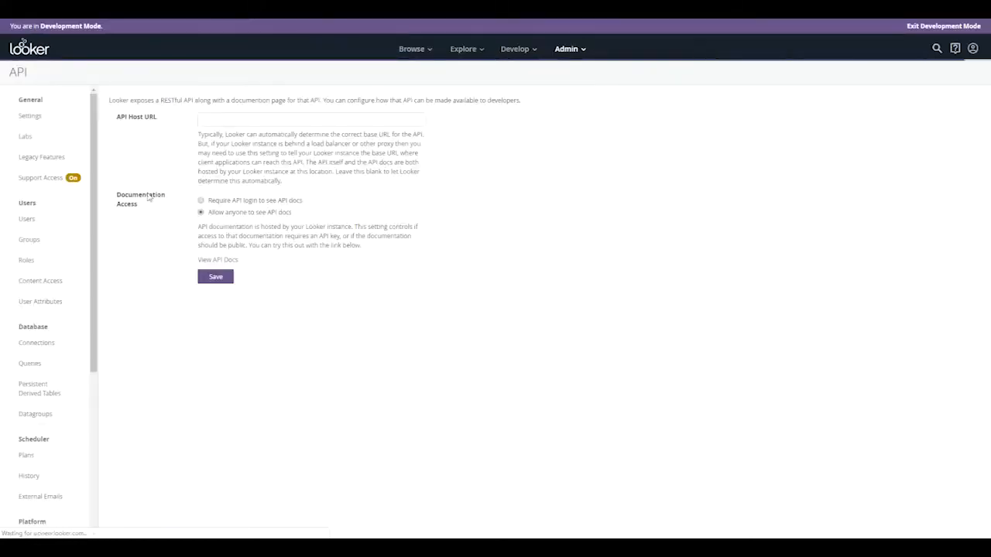
pyautogui.click(36, 223)
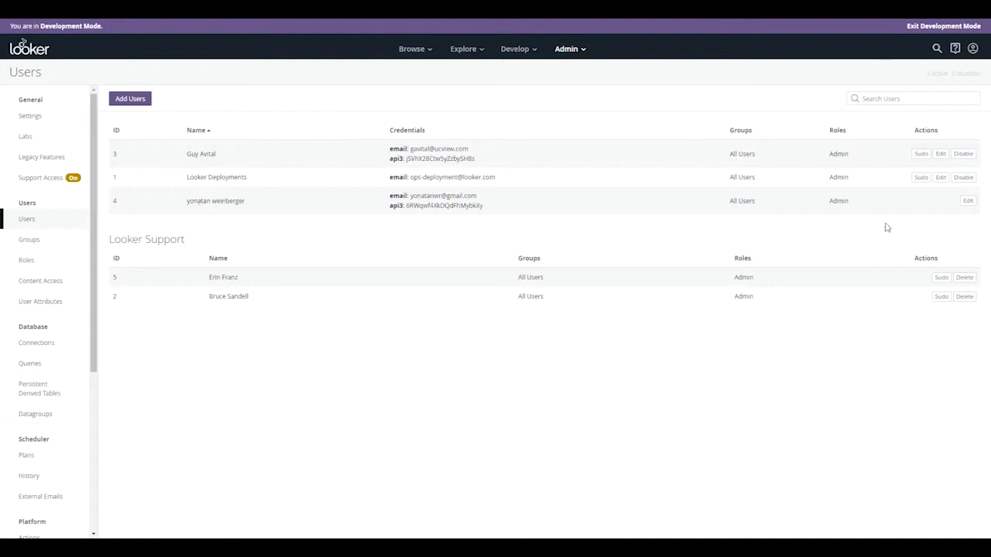
pyautogui.click(968, 200)
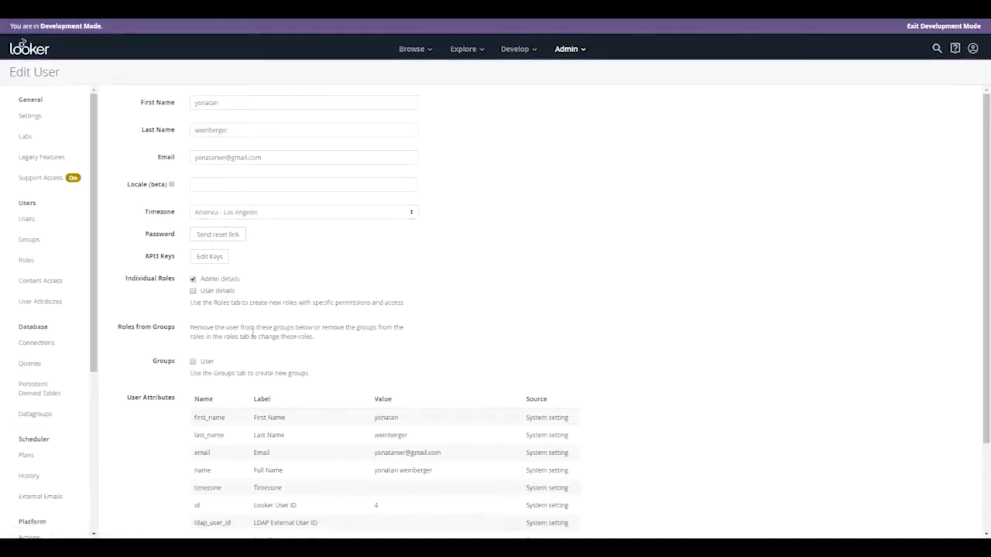
# - Open the user's API3 keys and locate the client ID and client secret
pyautogui.scroll(-2, 252, 335)
pyautogui.scroll(2, 255, 337)
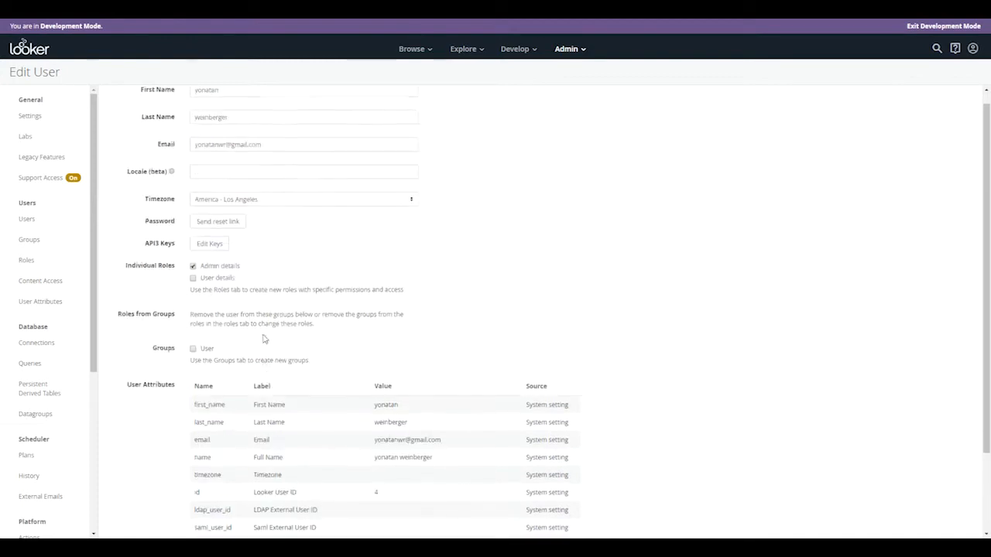
pyautogui.moveTo(144, 247); pyautogui.dragTo(176, 248)
pyautogui.click(209, 247)
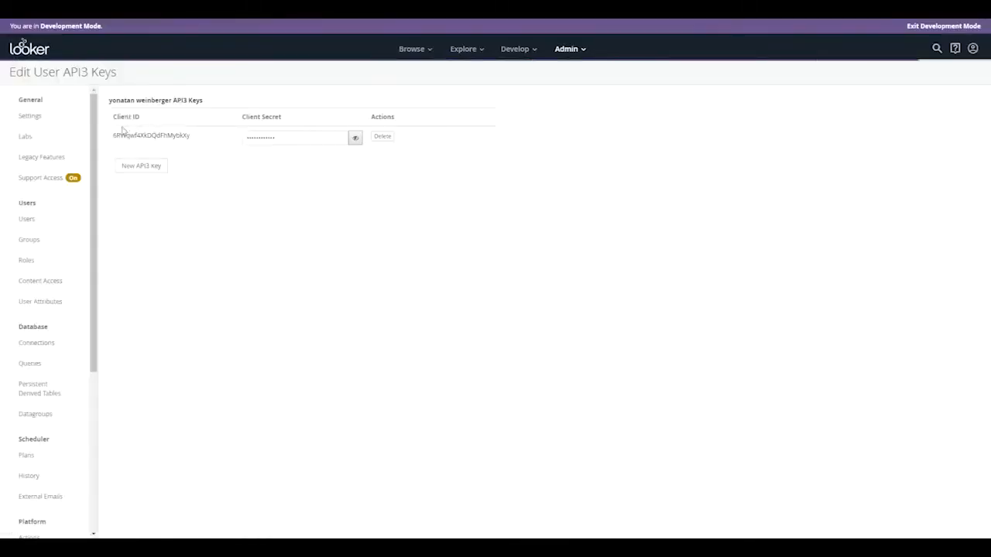
pyautogui.moveTo(113, 116); pyautogui.dragTo(175, 123)
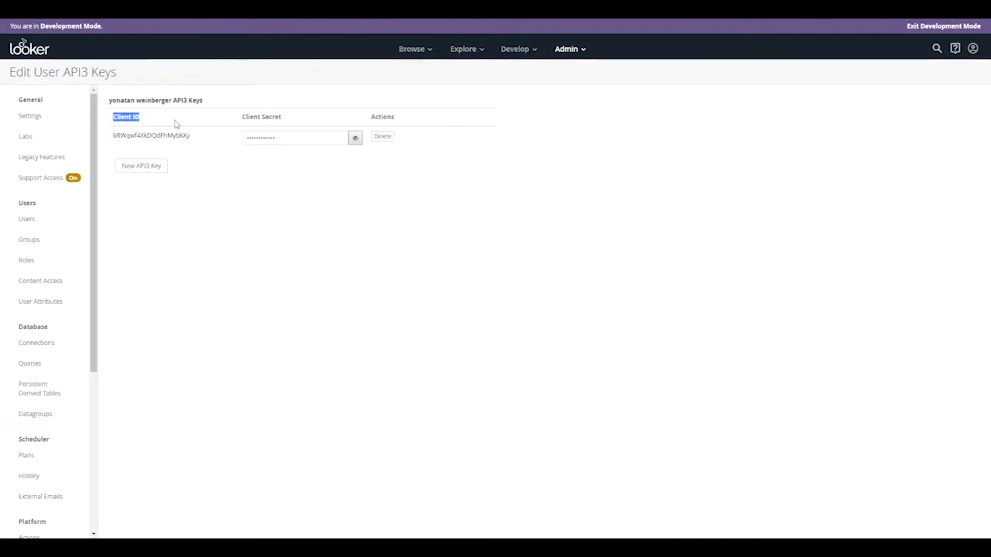
pyautogui.click(243, 116)
pyautogui.moveTo(243, 116); pyautogui.dragTo(287, 121)
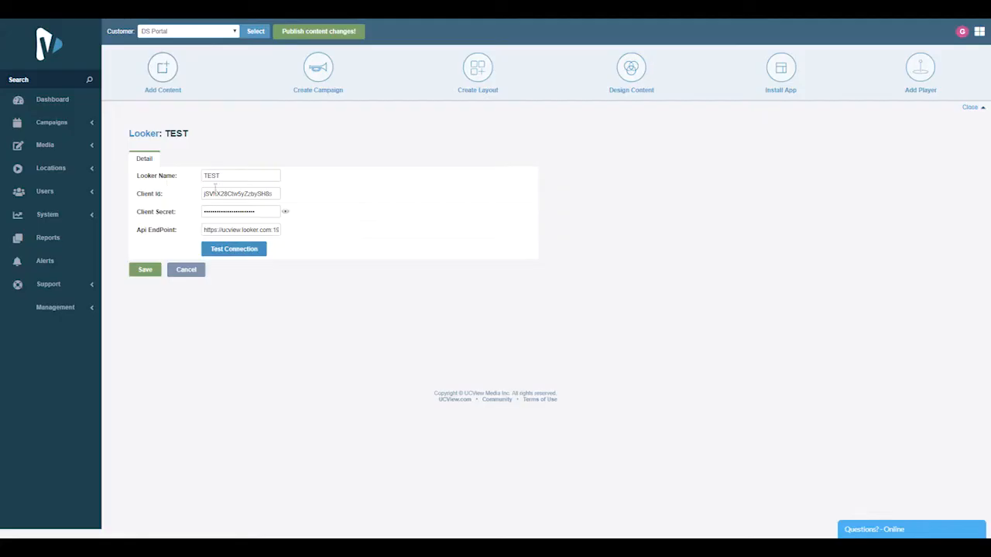
# - Review the TEST Looker account's name and API endpoint, and test its connection
pyautogui.moveTo(228, 176); pyautogui.dragTo(200, 175)
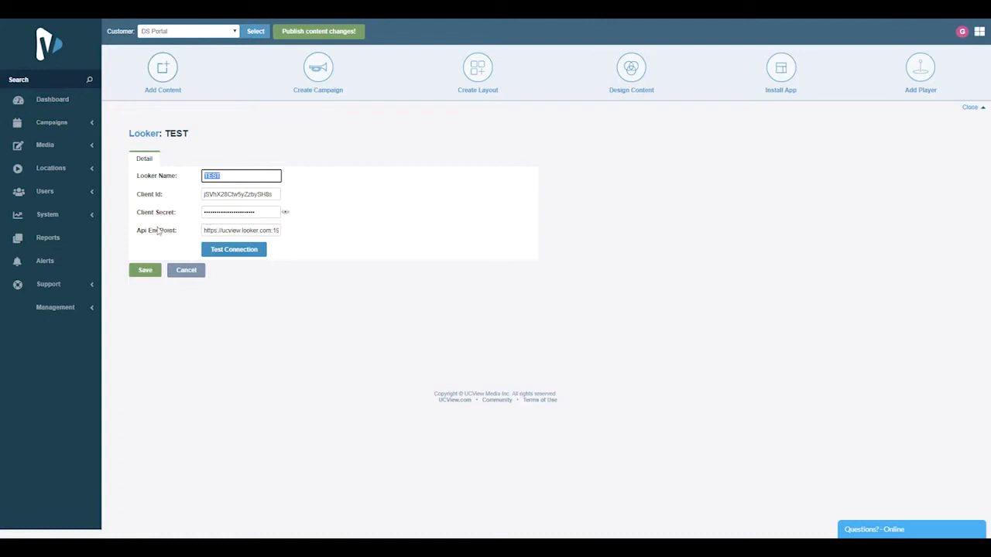
pyautogui.moveTo(204, 230); pyautogui.dragTo(285, 235)
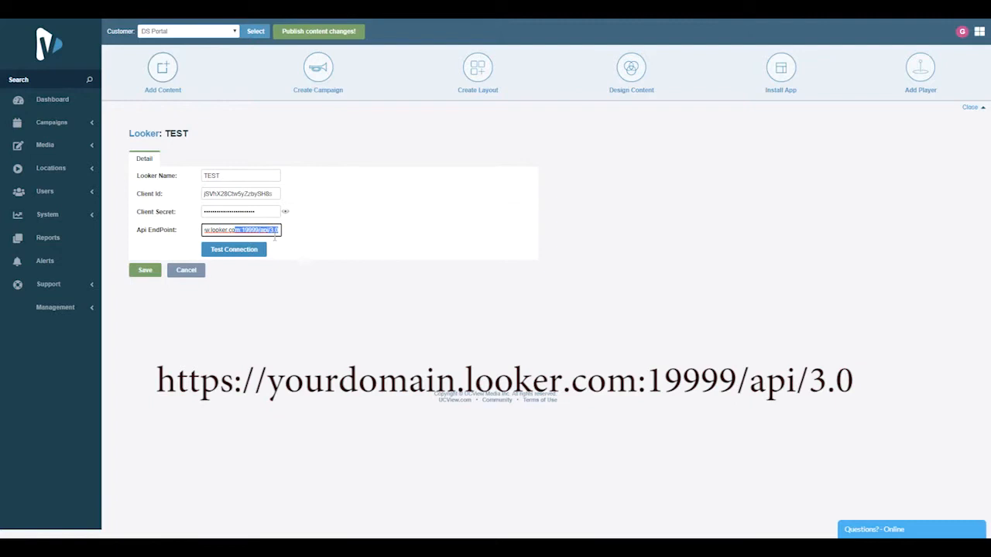
pyautogui.click(255, 246)
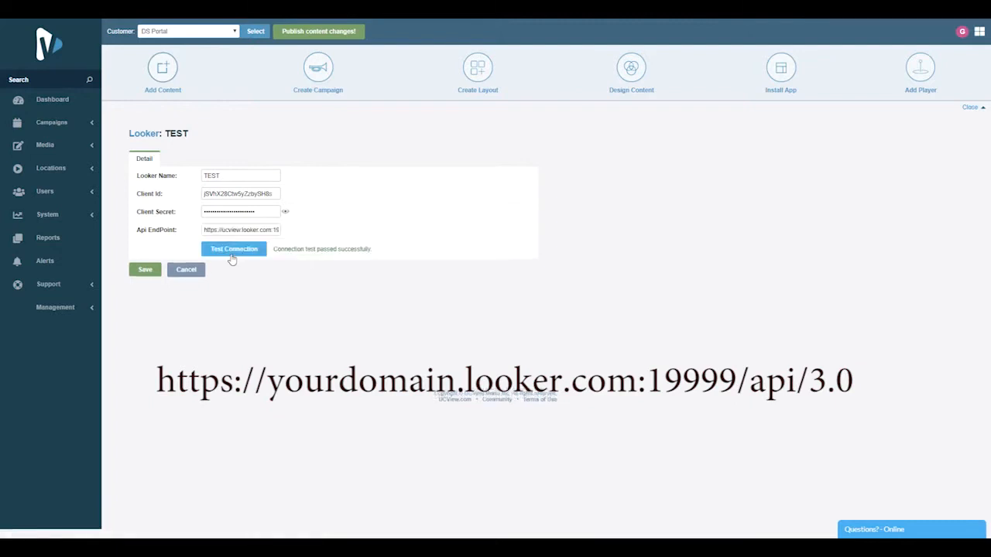
pyautogui.moveTo(276, 256); pyautogui.dragTo(375, 260)
# - Open the TEST profile from the Looker accounts list and browse its available Looks and Dashboards
pyautogui.click(144, 137)
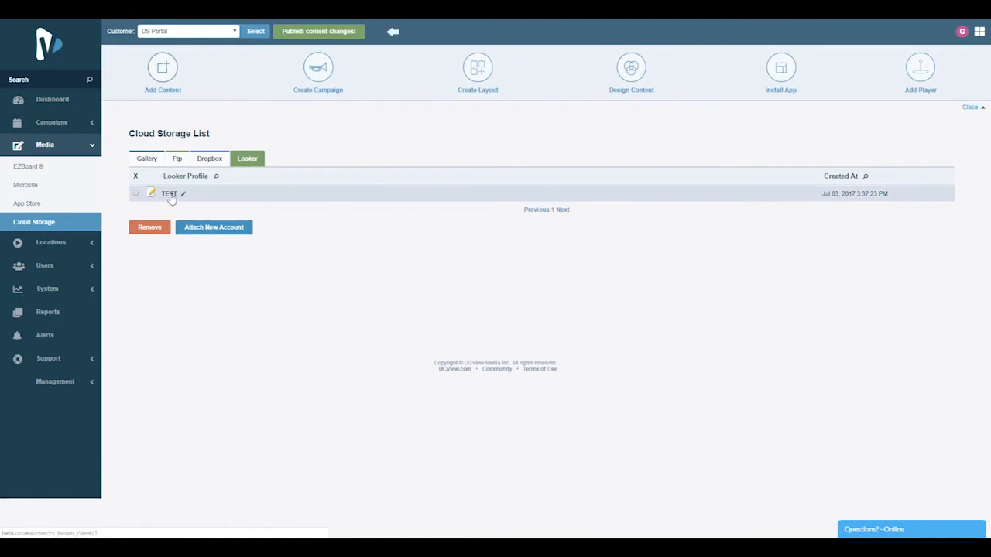
pyautogui.click(170, 199)
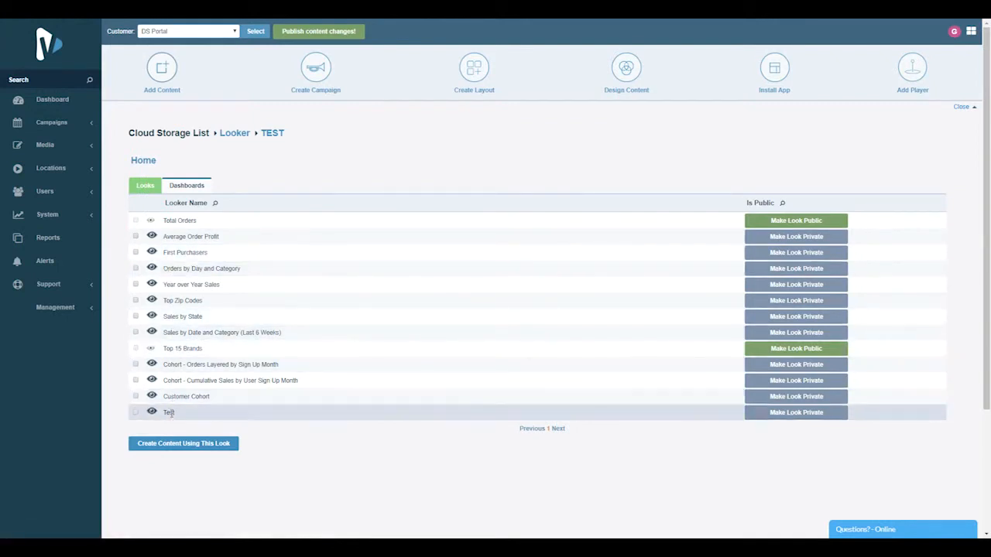
pyautogui.click(183, 188)
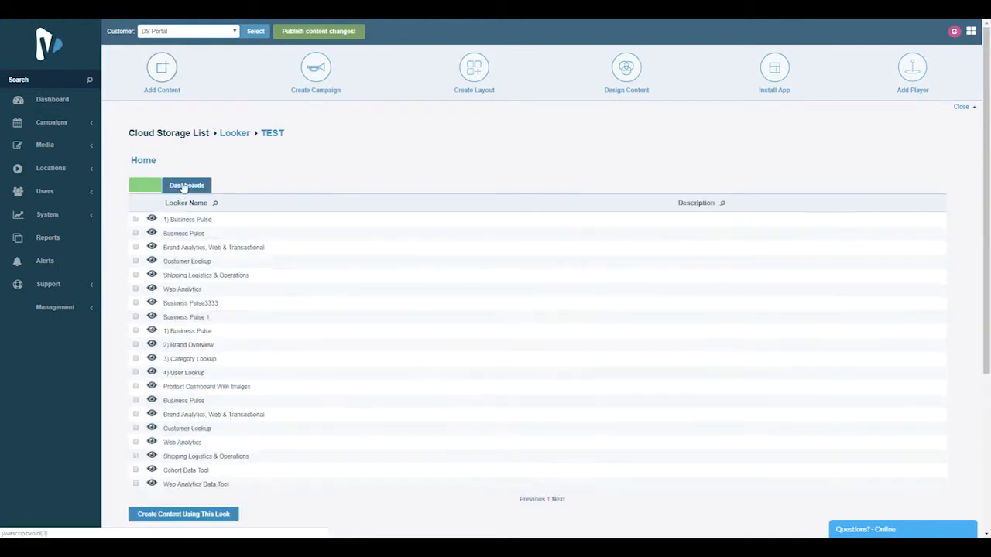
pyautogui.click(144, 189)
pyautogui.click(185, 188)
pyautogui.click(143, 189)
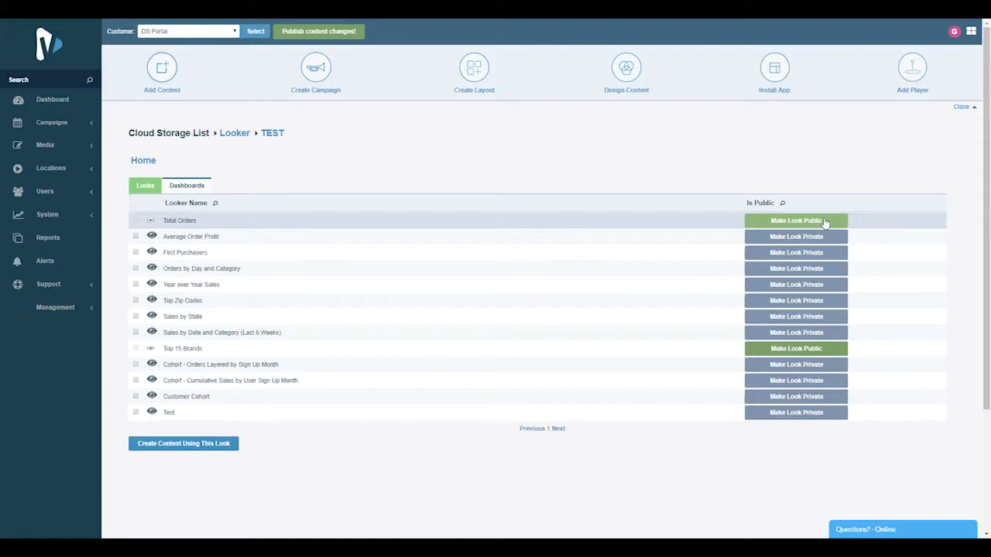
# - Preview the Business Pulse3333 dashboard in an enlarged window and close the preview
pyautogui.click(182, 187)
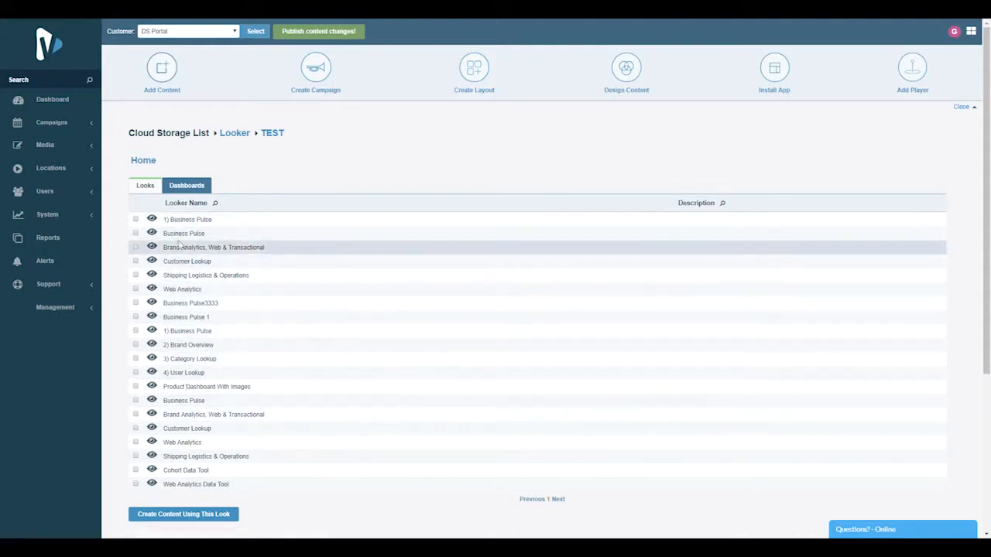
pyautogui.click(152, 302)
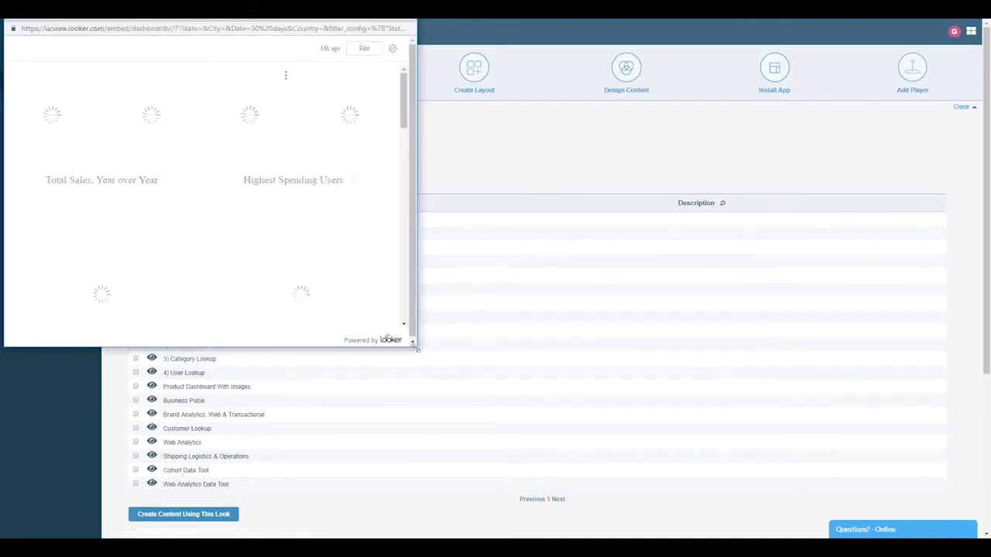
pyautogui.moveTo(416, 350); pyautogui.dragTo(681, 444)
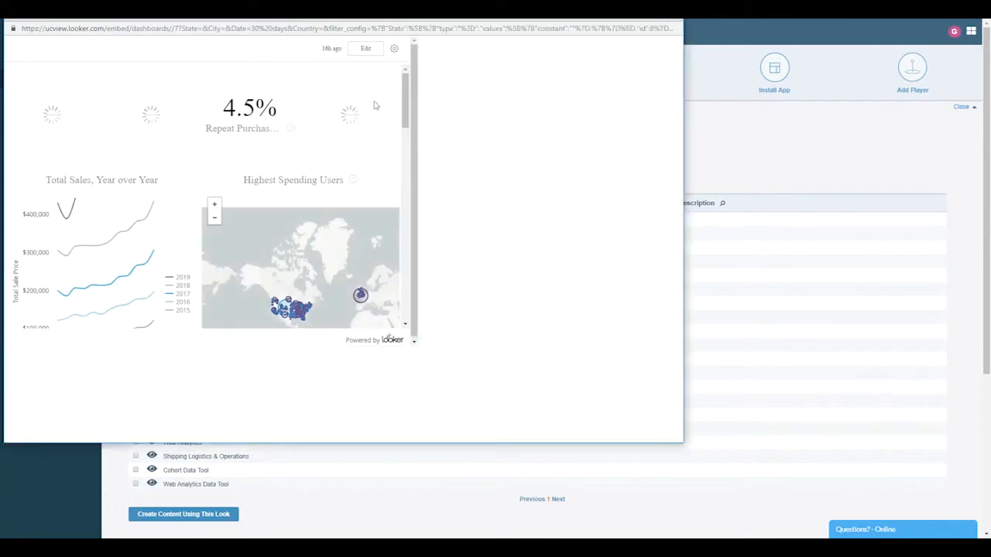
pyautogui.moveTo(294, 18); pyautogui.dragTo(401, 29)
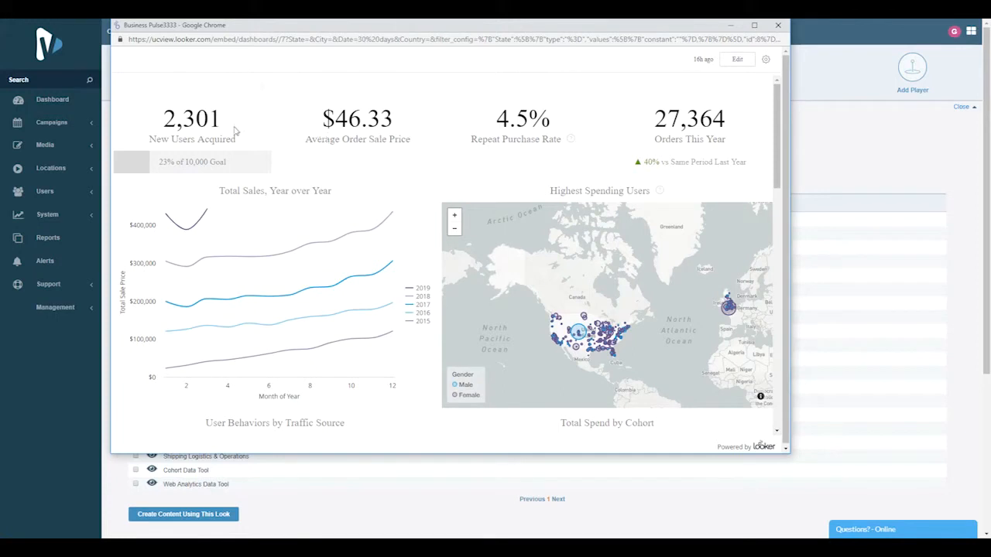
pyautogui.click(777, 28)
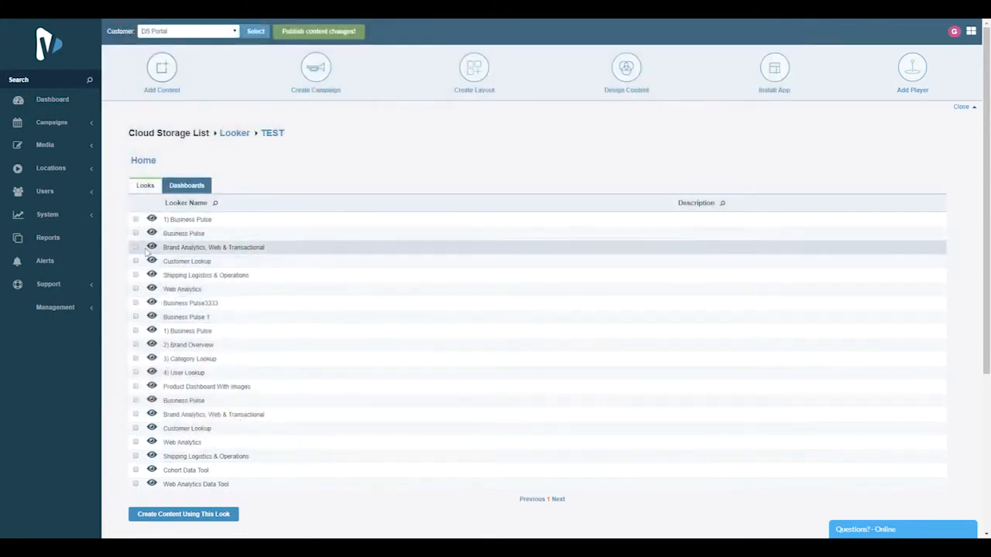
# - Preview the Top Zip Codes look and close the preview
pyautogui.click(146, 186)
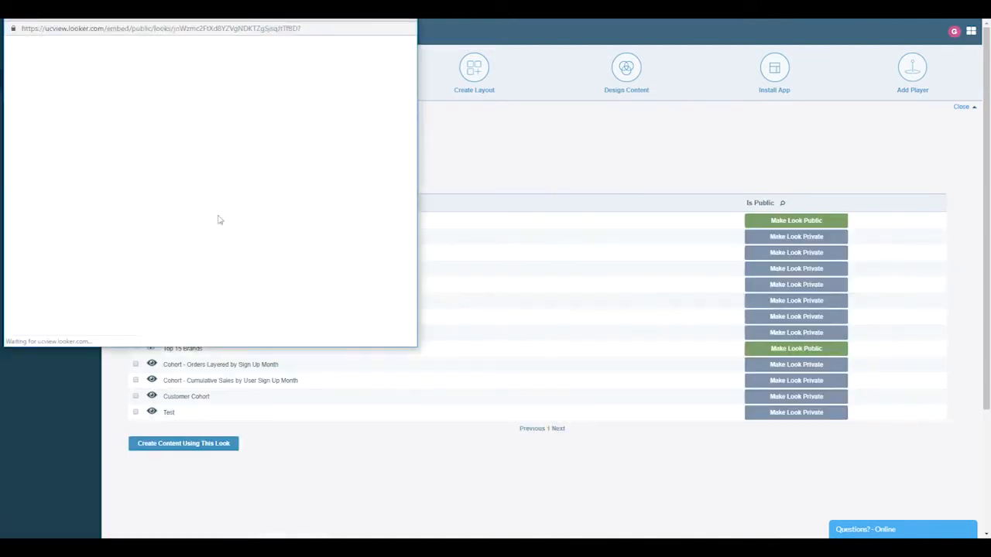
pyautogui.moveTo(237, 13); pyautogui.dragTo(209, 79)
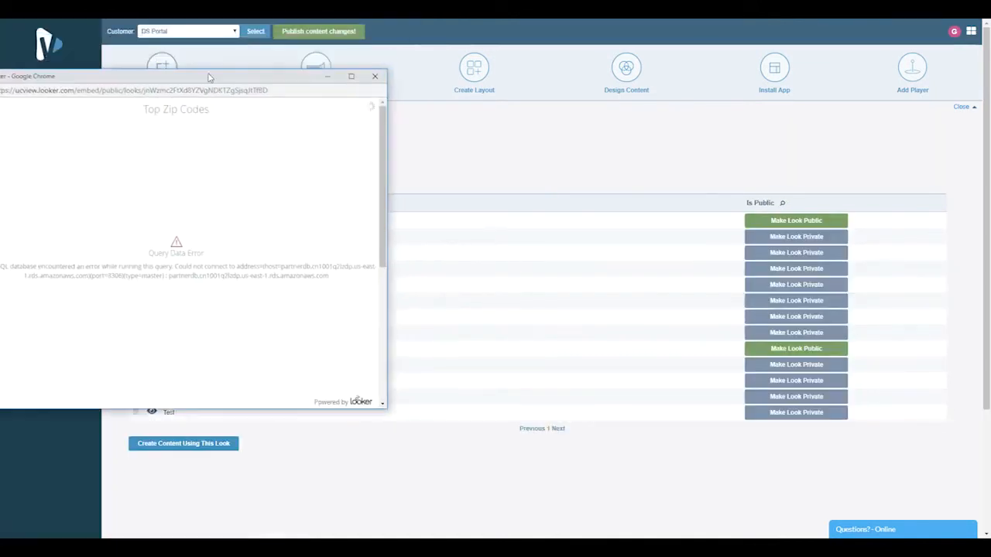
pyautogui.click(376, 76)
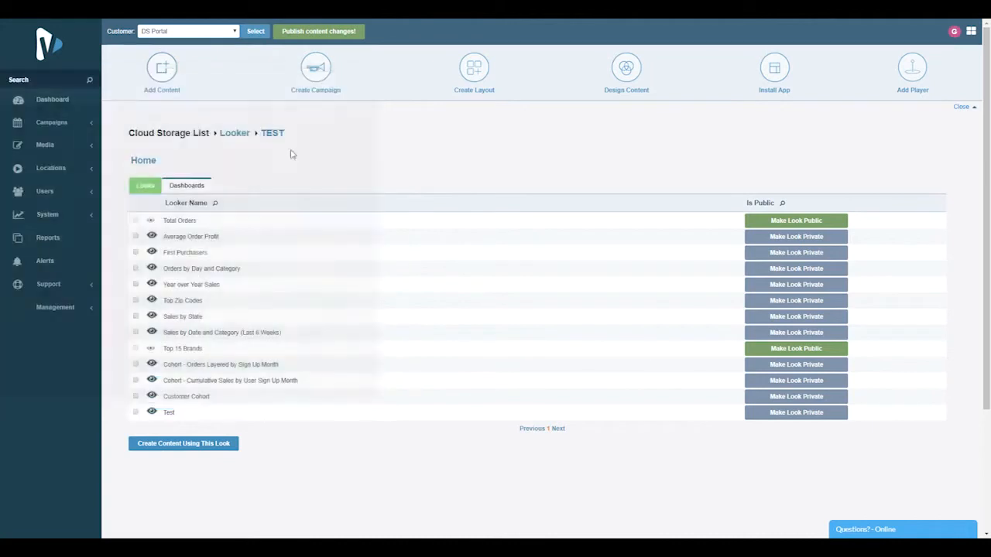
# - Start creating new content from the Business Pulse3333 dashboard
pyautogui.click(186, 188)
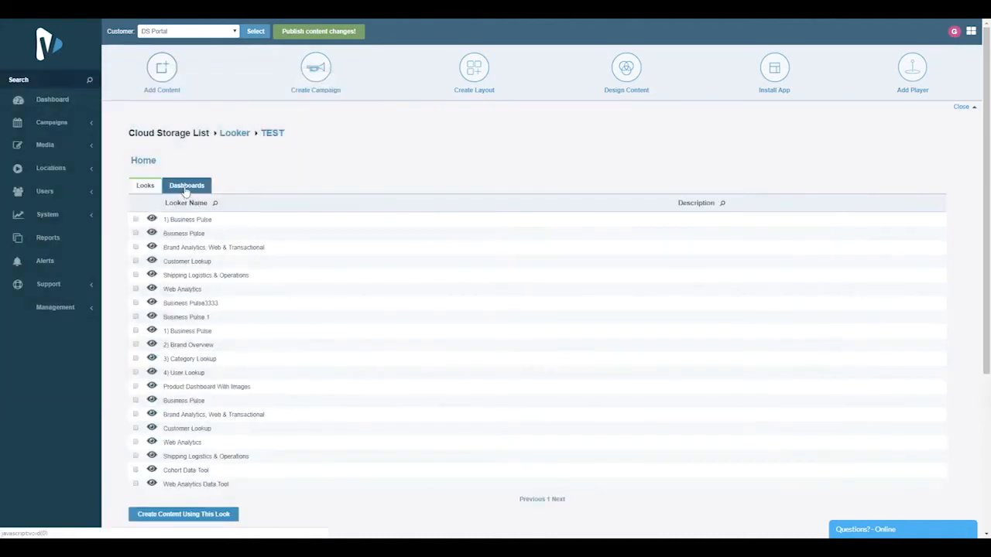
pyautogui.click(135, 303)
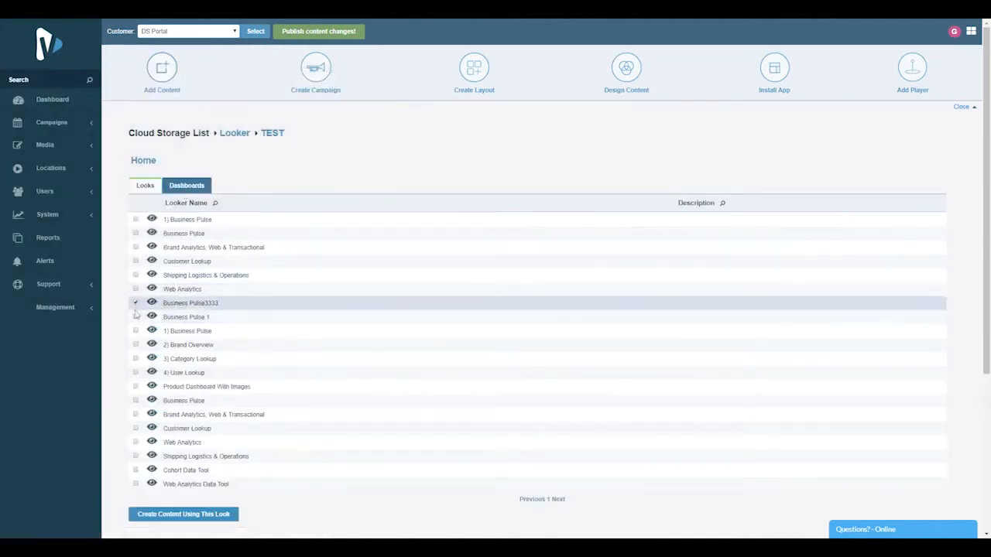
pyautogui.click(199, 517)
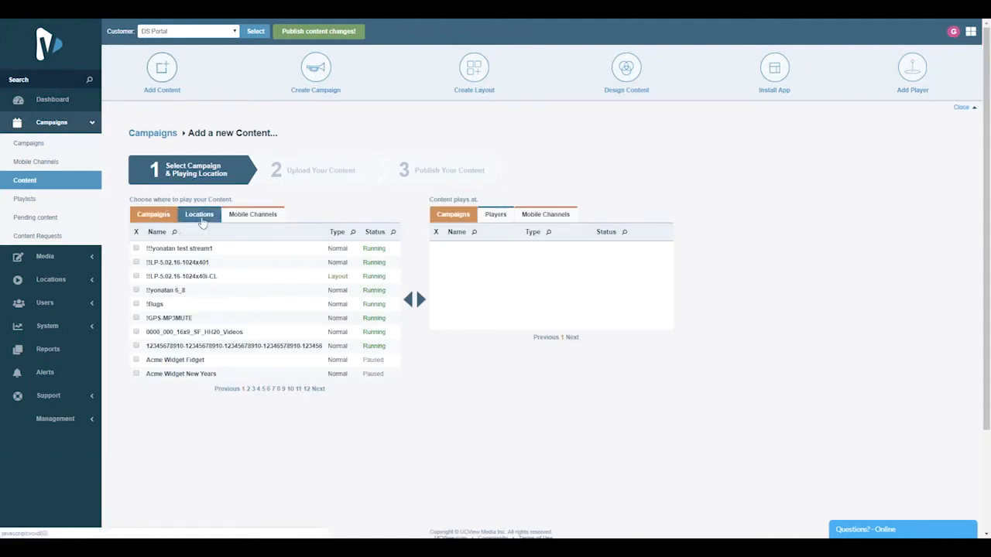
# - Filter the locations by "loo" and assign Sales Room - Looker as the content's playing location
pyautogui.click(201, 222)
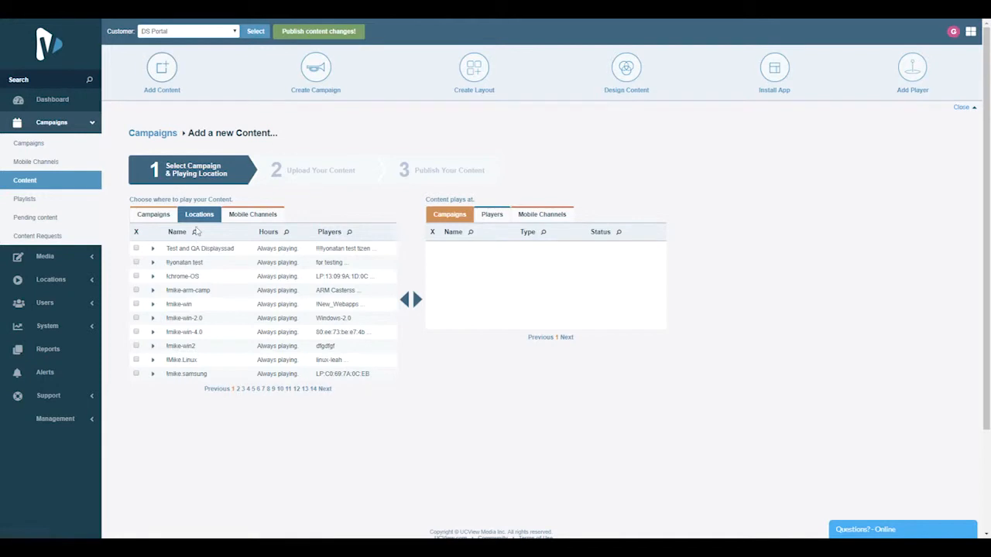
pyautogui.click(193, 232)
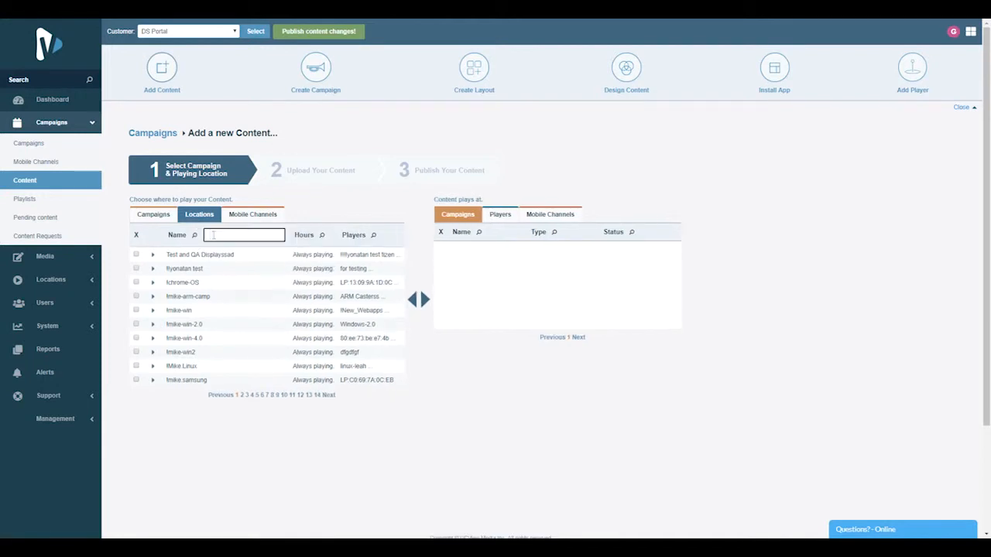
pyautogui.write('lo')
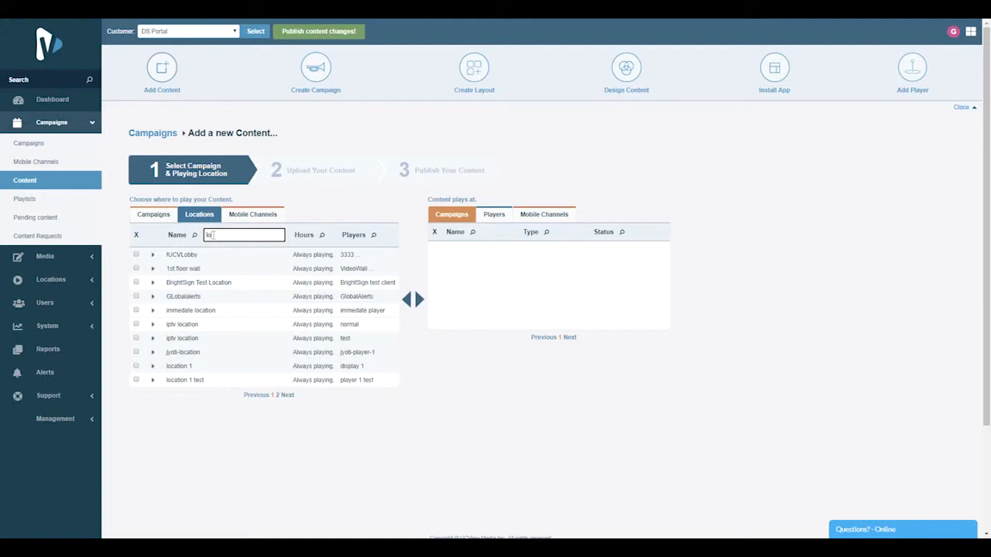
pyautogui.write('o')
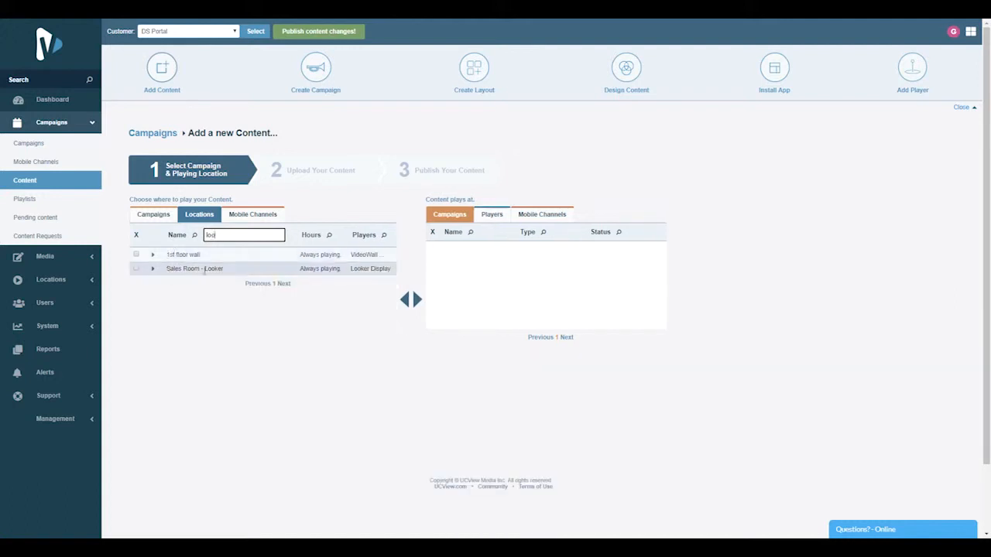
pyautogui.click(136, 267)
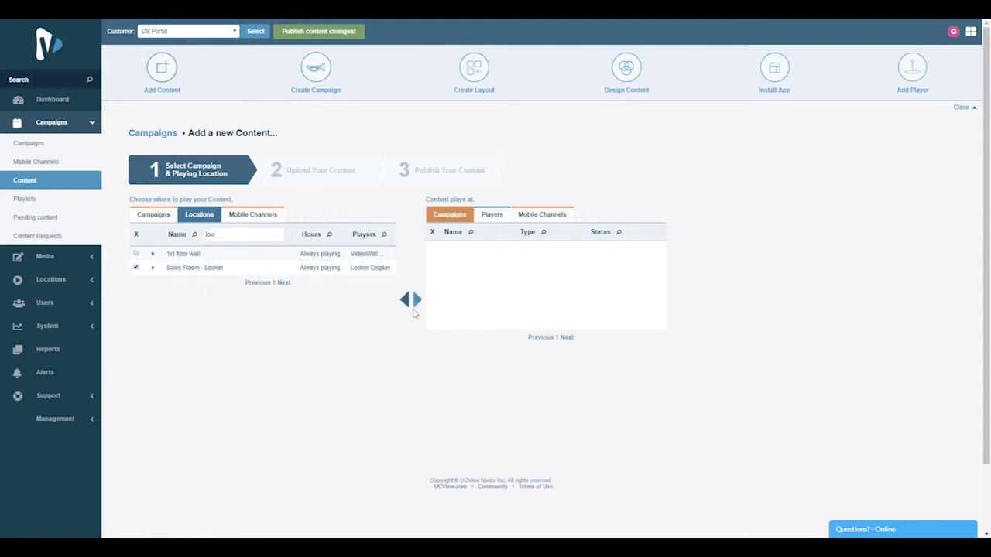
pyautogui.click(418, 304)
pyautogui.scroll(-1, 750, 324)
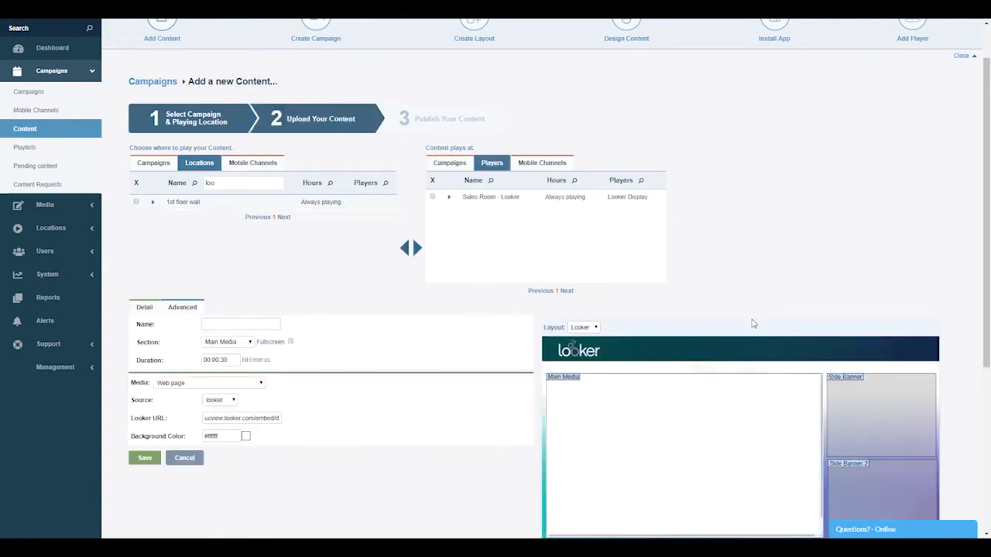
# - Try the fullscreen option for the dashboard content, then turn it off again
pyautogui.scroll(-3, 751, 323)
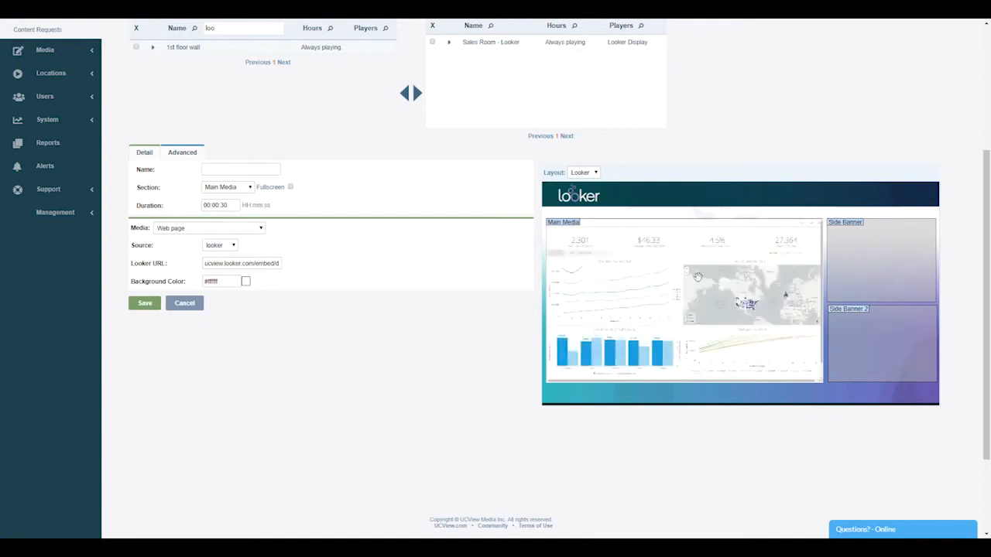
pyautogui.click(290, 187)
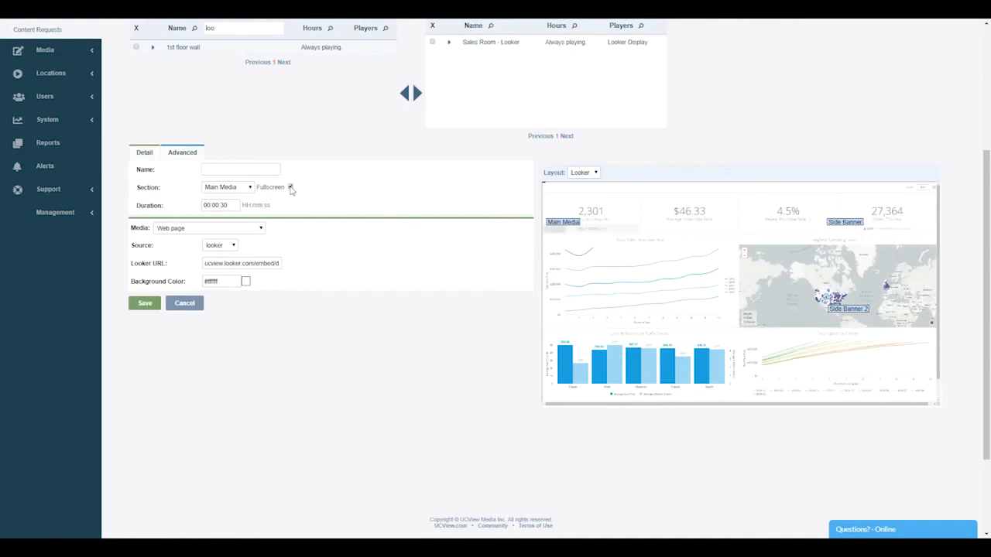
pyautogui.click(290, 187)
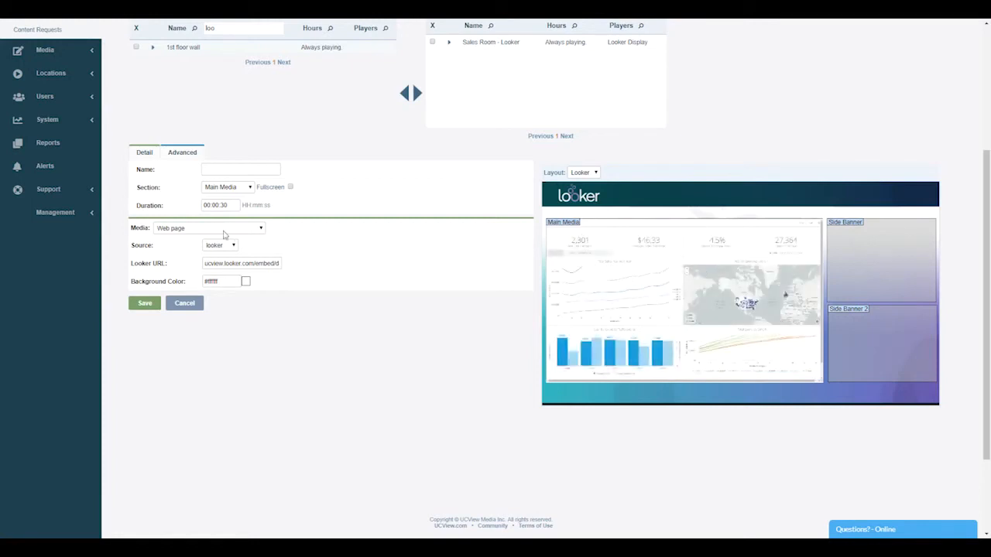
# - Try the content in the Side Banner section of the layout, then return it to Main Media
pyautogui.click(236, 188)
pyautogui.click(223, 198)
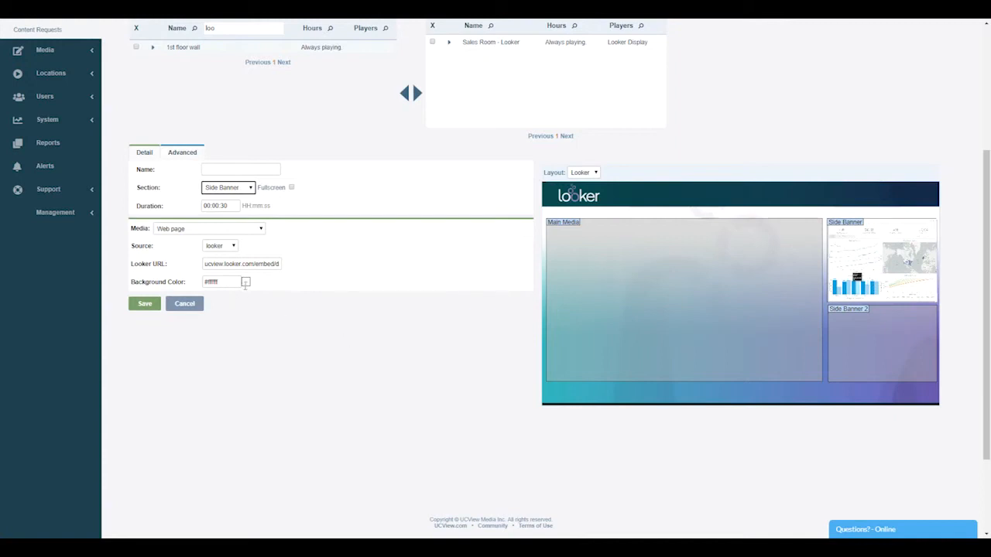
pyautogui.doubleClick(223, 205)
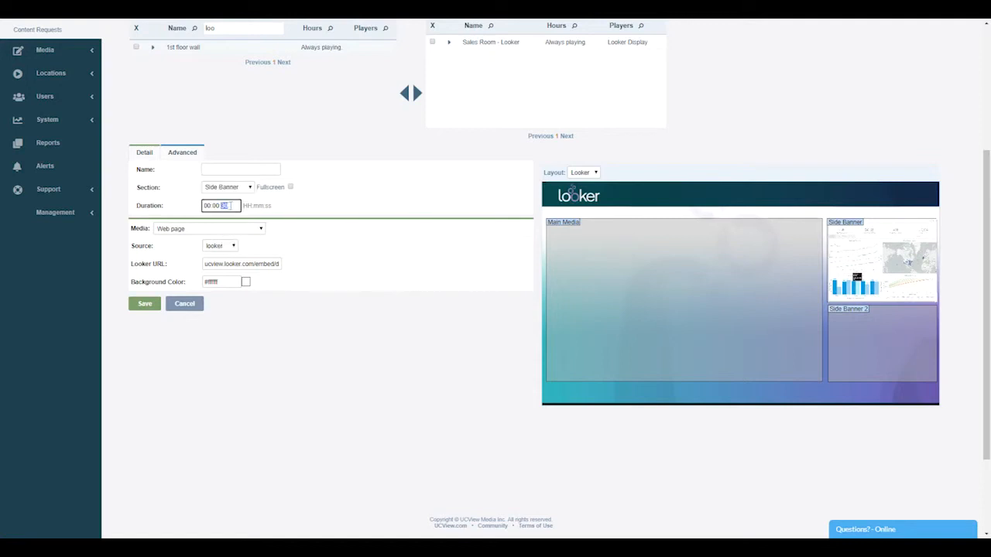
pyautogui.click(243, 188)
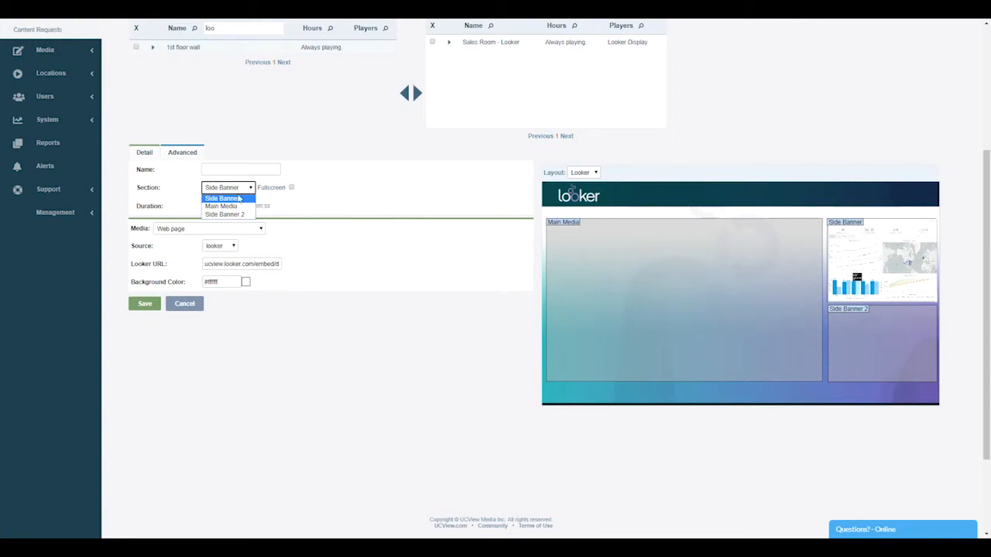
pyautogui.click(232, 206)
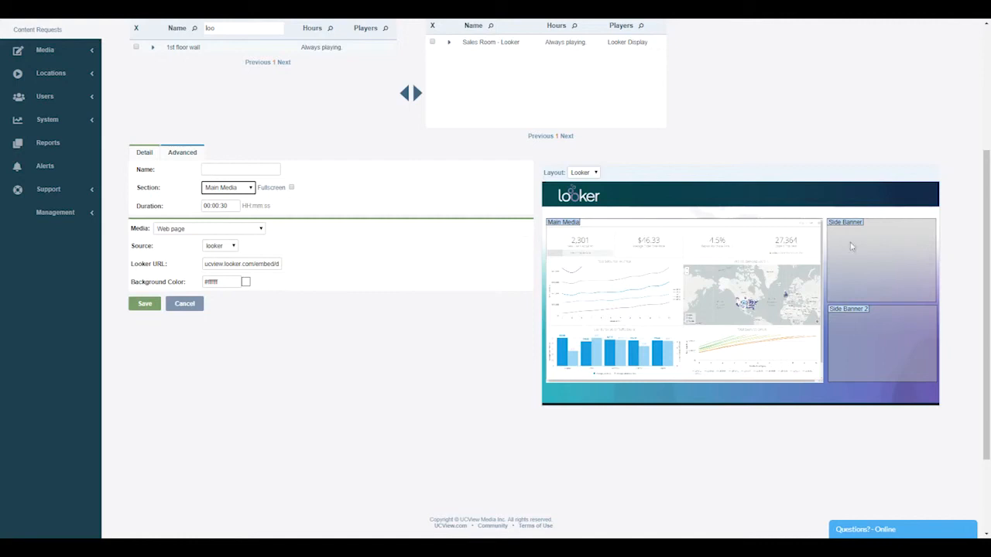
# - Name the content Looker Dashboard and save it
pyautogui.click(260, 169)
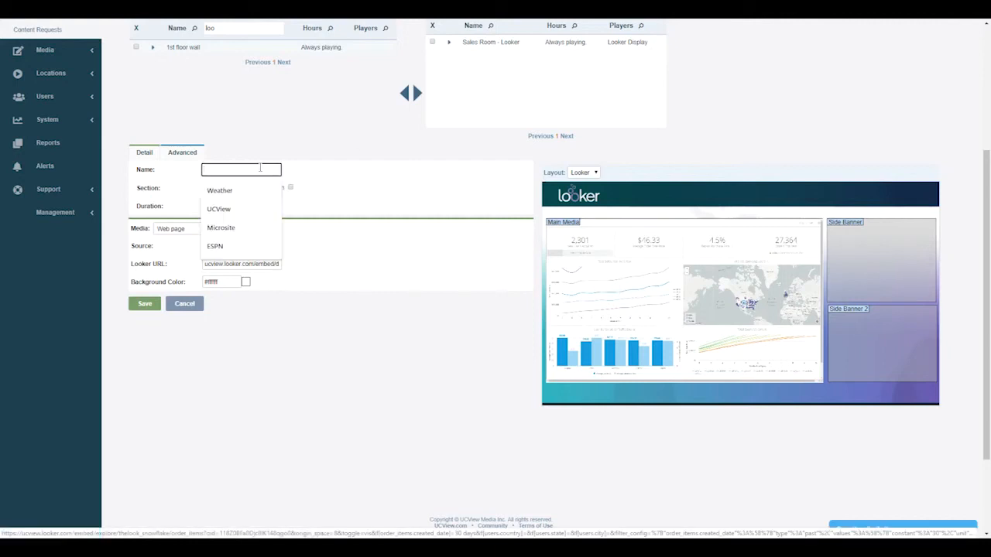
pyautogui.write('Looke')
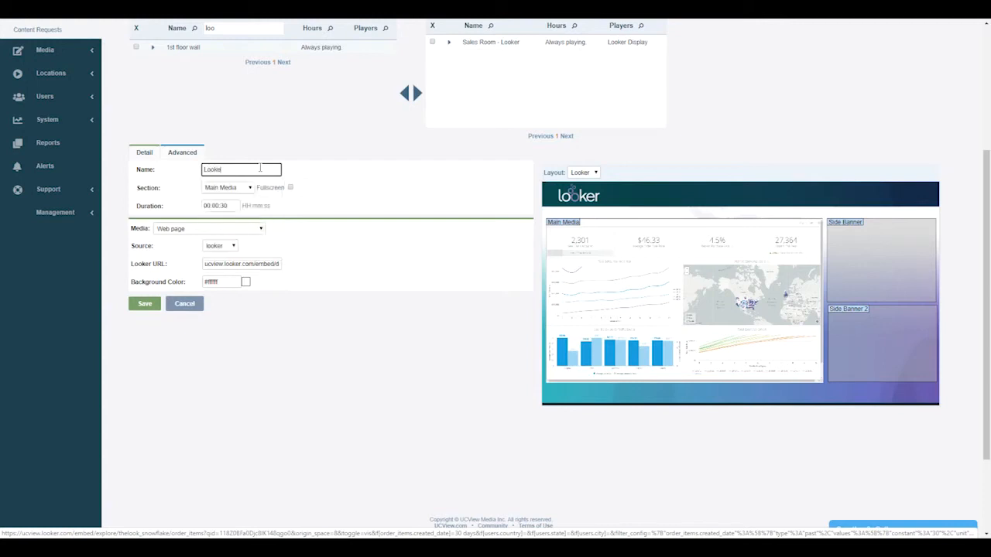
pyautogui.write('r Dashboard')
pyautogui.click(145, 303)
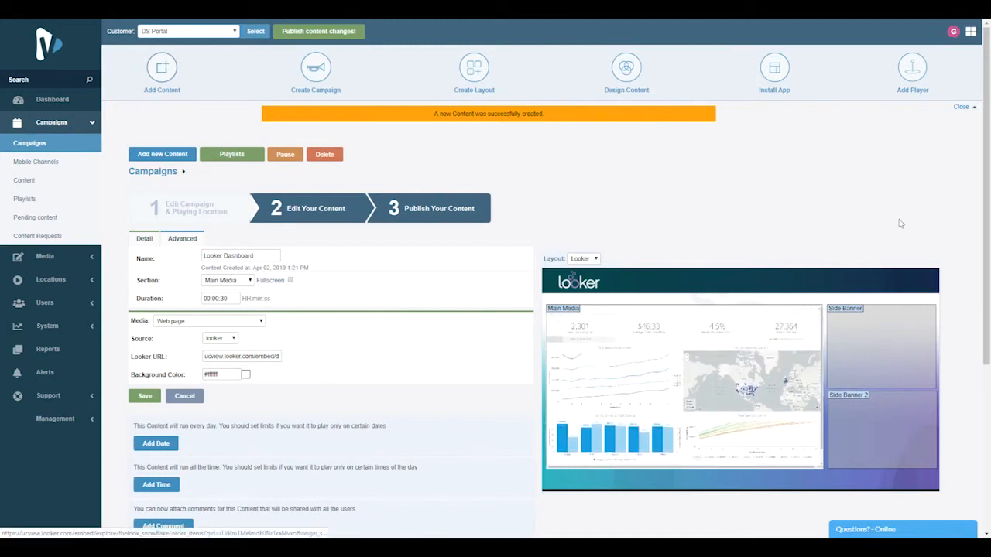
# - Open the date and time limits for the content and add a date range from 29 April to 30 April 2019
pyautogui.scroll(-3, 977, 331)
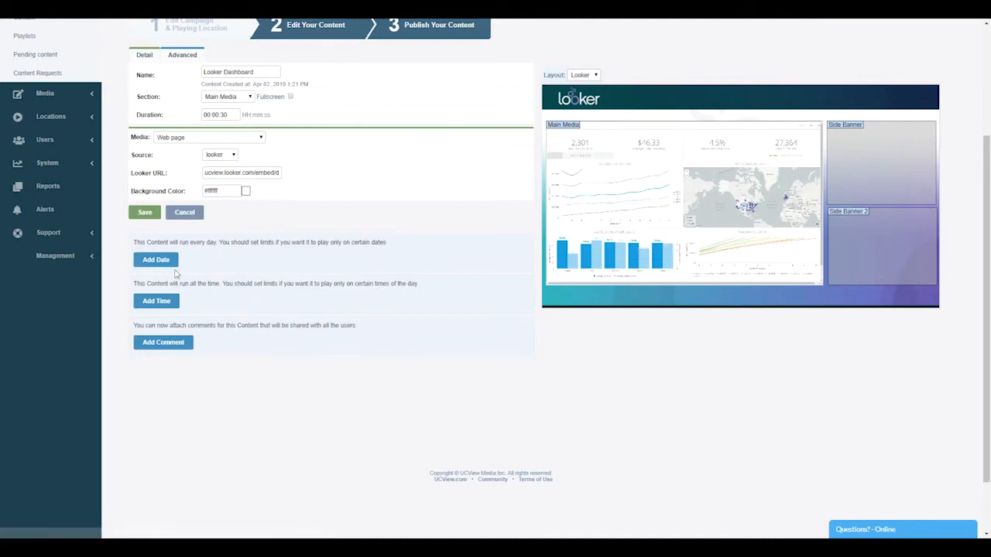
pyautogui.click(166, 263)
pyautogui.click(159, 317)
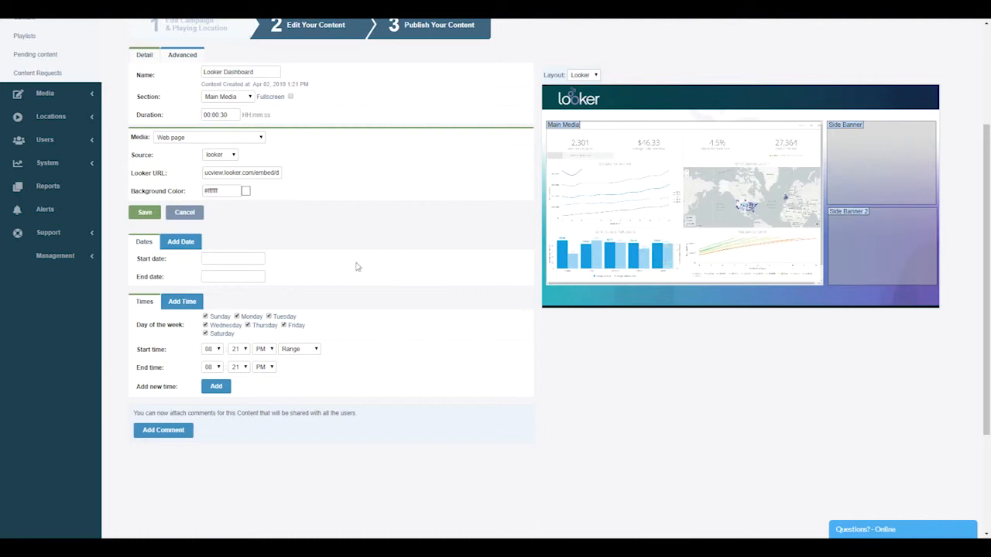
pyautogui.click(229, 259)
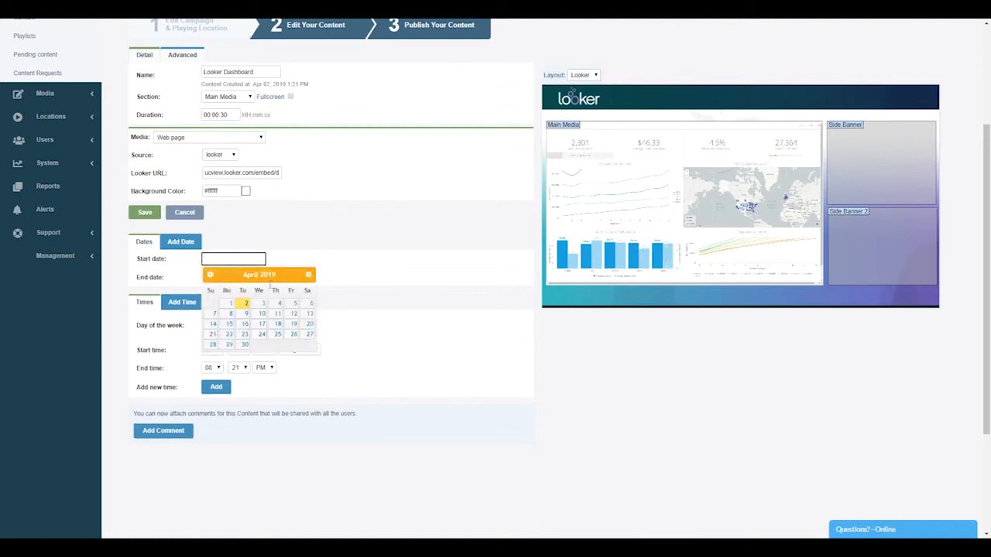
pyautogui.click(229, 345)
pyautogui.click(234, 276)
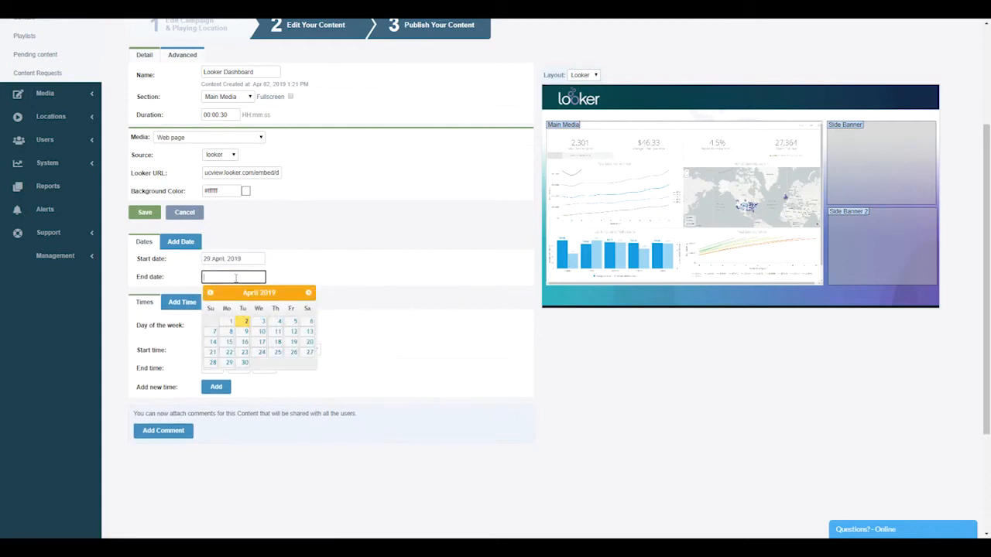
pyautogui.click(244, 363)
pyautogui.click(215, 292)
# - Add a play time range from 03:00 PM to 06:00 PM for all days of the week
pyautogui.click(213, 375)
pyautogui.click(211, 416)
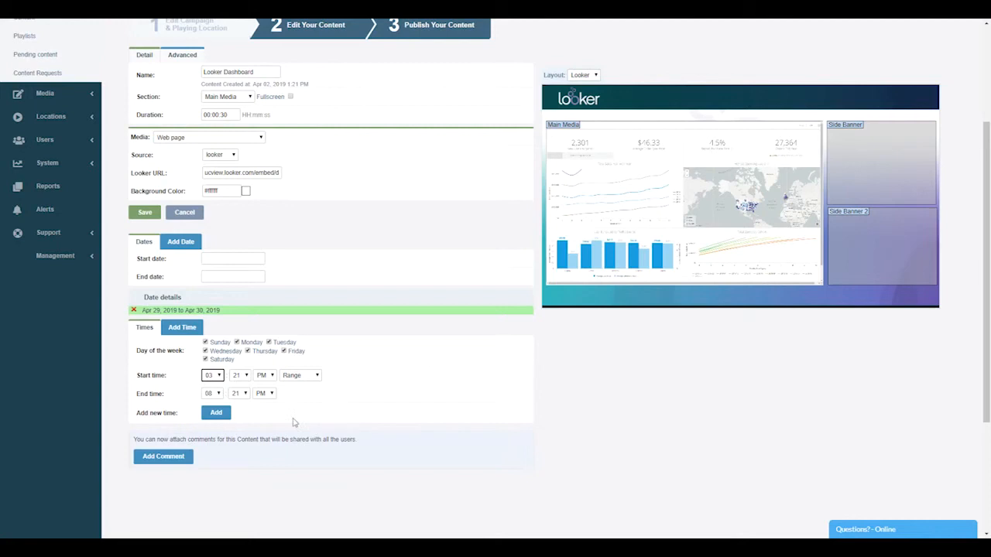
pyautogui.click(239, 376)
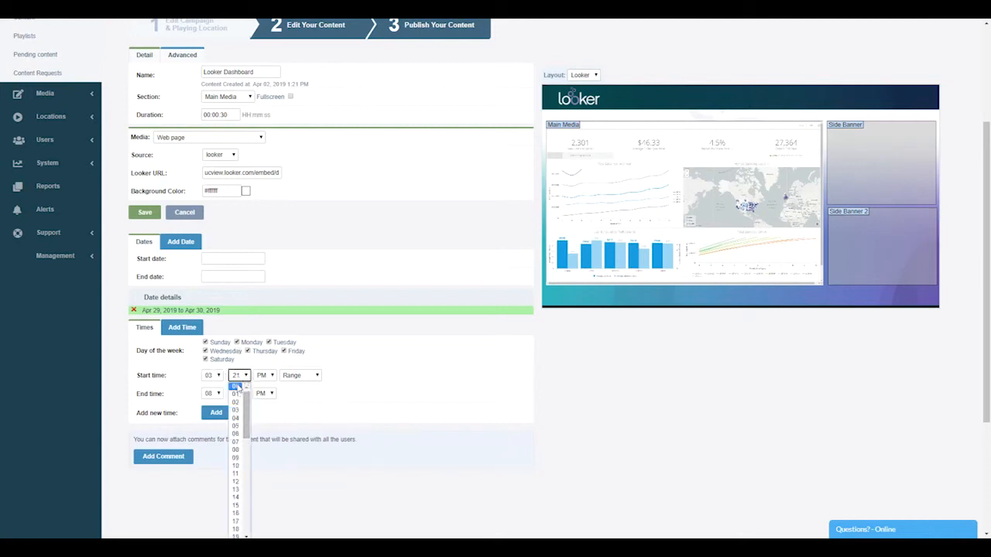
pyautogui.click(236, 387)
pyautogui.click(221, 397)
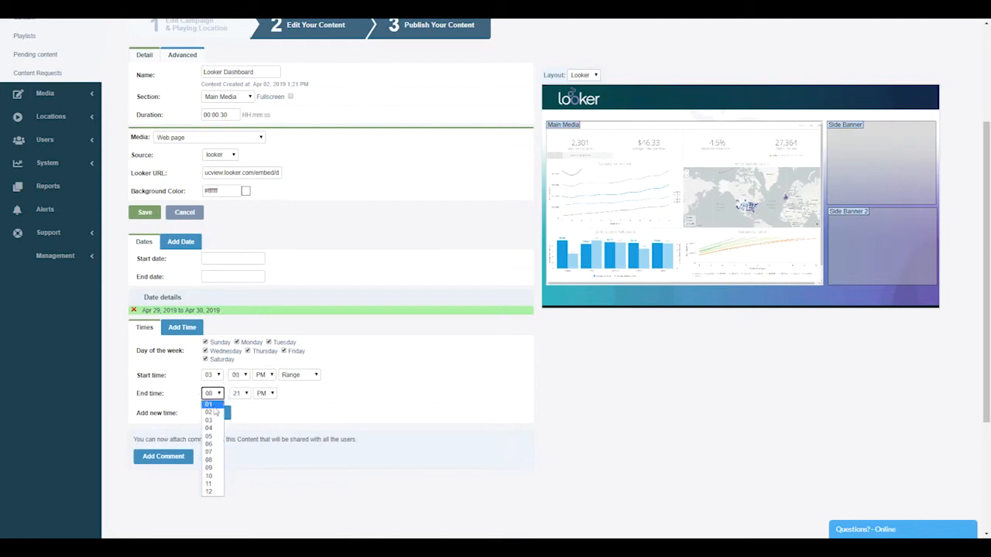
pyautogui.click(212, 451)
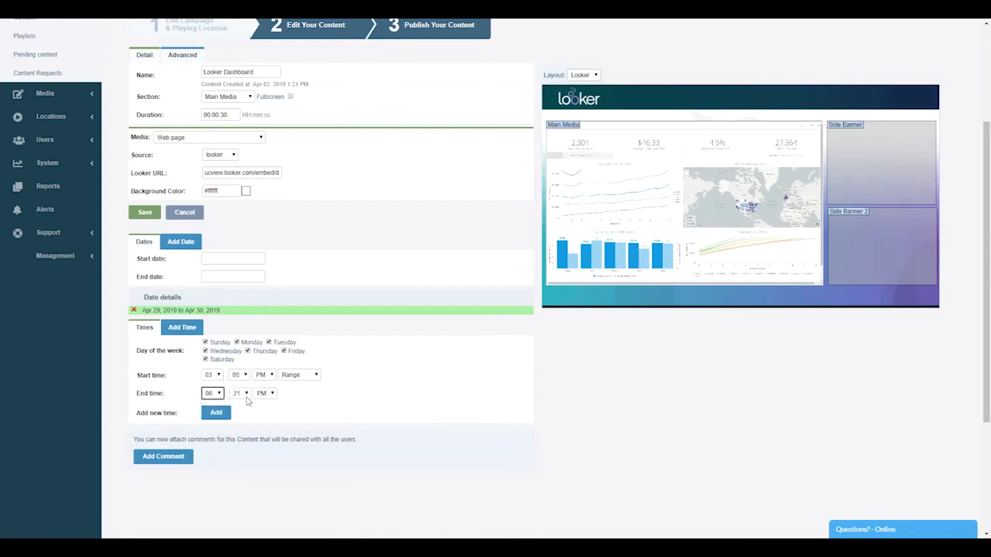
pyautogui.click(241, 394)
pyautogui.click(241, 406)
pyautogui.click(221, 411)
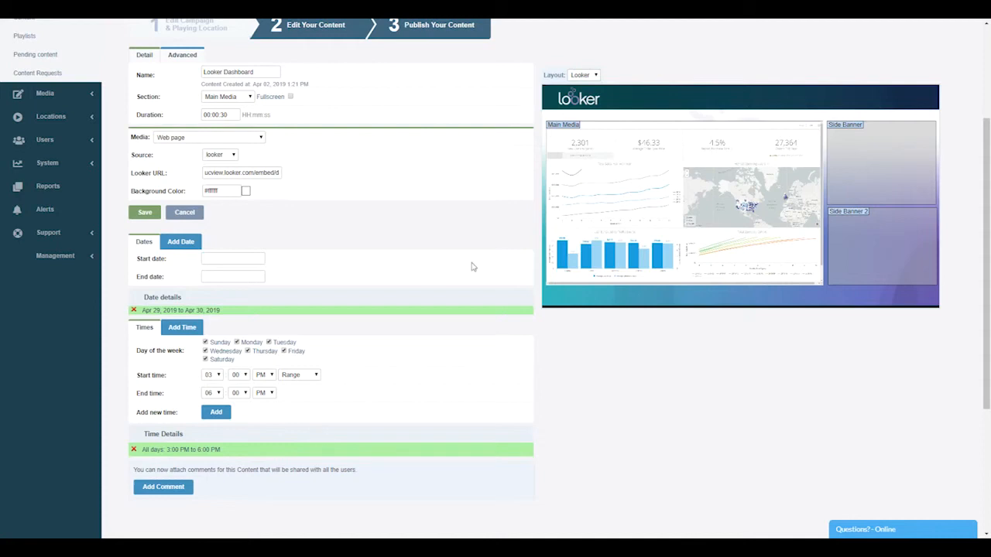
# - Remove the added date range and the added time range from the content's schedule
pyautogui.click(133, 310)
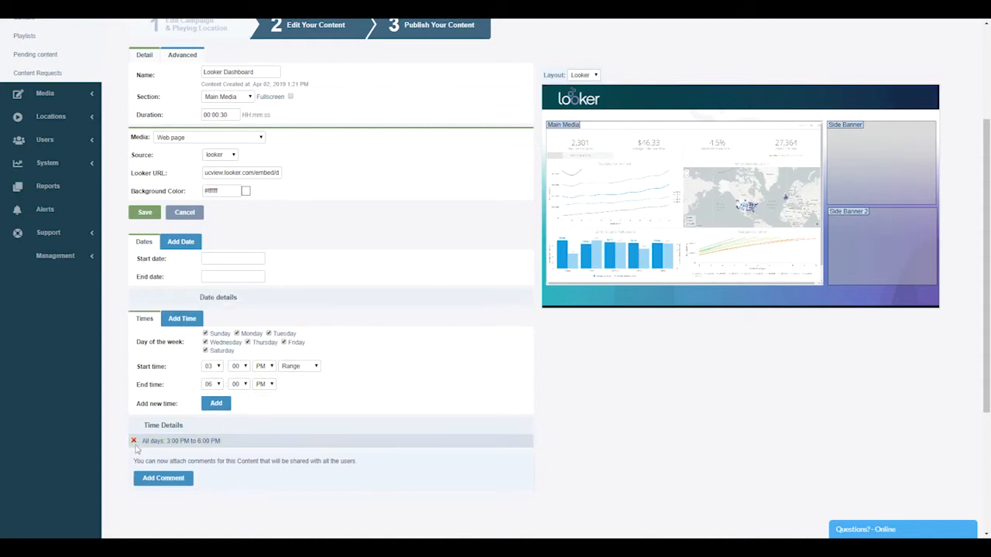
pyautogui.click(232, 258)
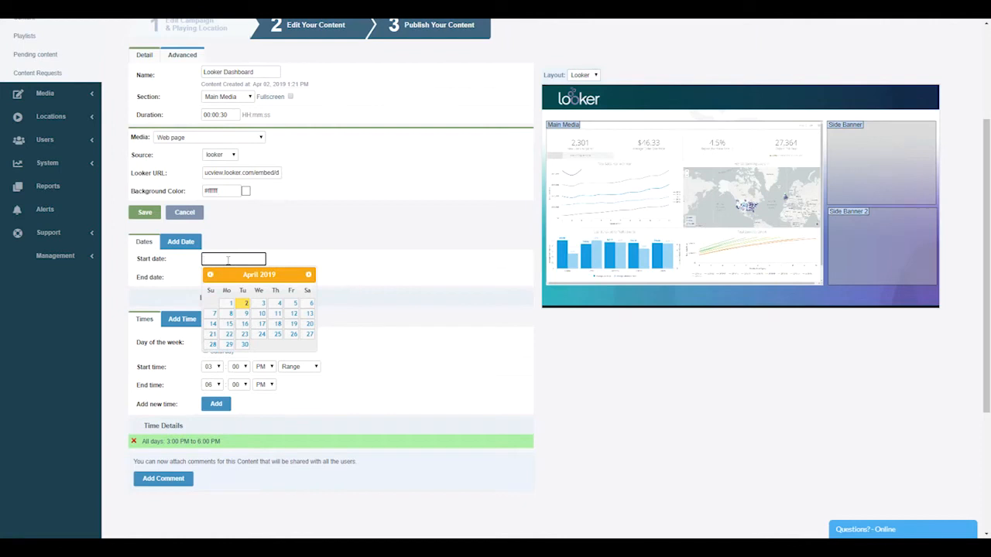
pyautogui.click(133, 442)
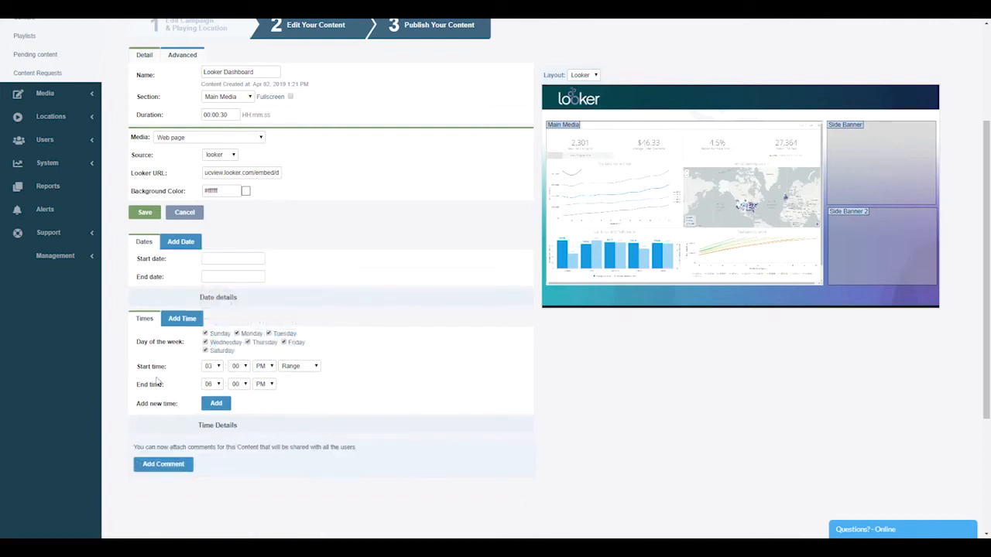
# - Set the start date to 30 April 2019 and add a Play Once time at 06:00 PM for all days
pyautogui.click(234, 260)
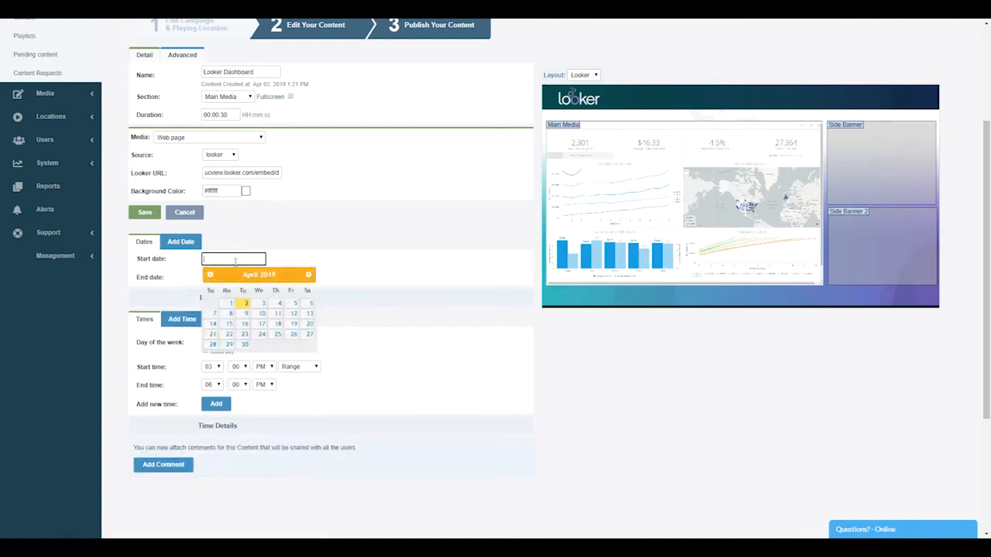
pyautogui.click(245, 345)
pyautogui.click(212, 366)
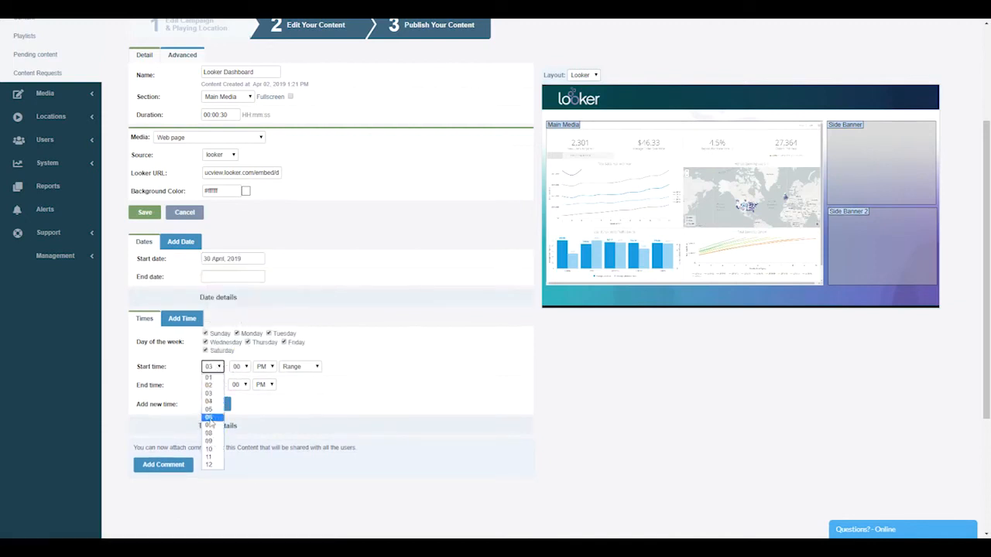
pyautogui.click(209, 418)
pyautogui.click(294, 367)
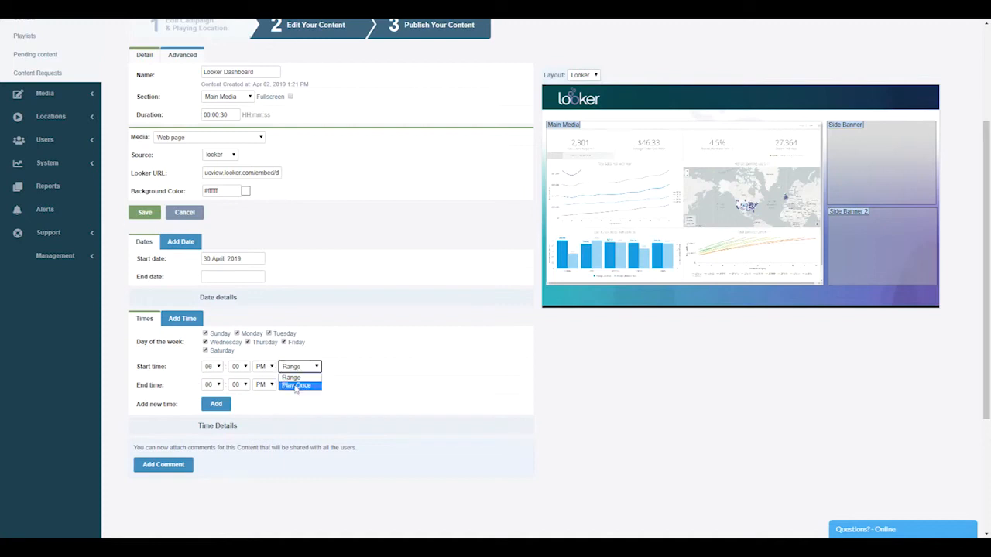
pyautogui.click(296, 385)
pyautogui.click(217, 386)
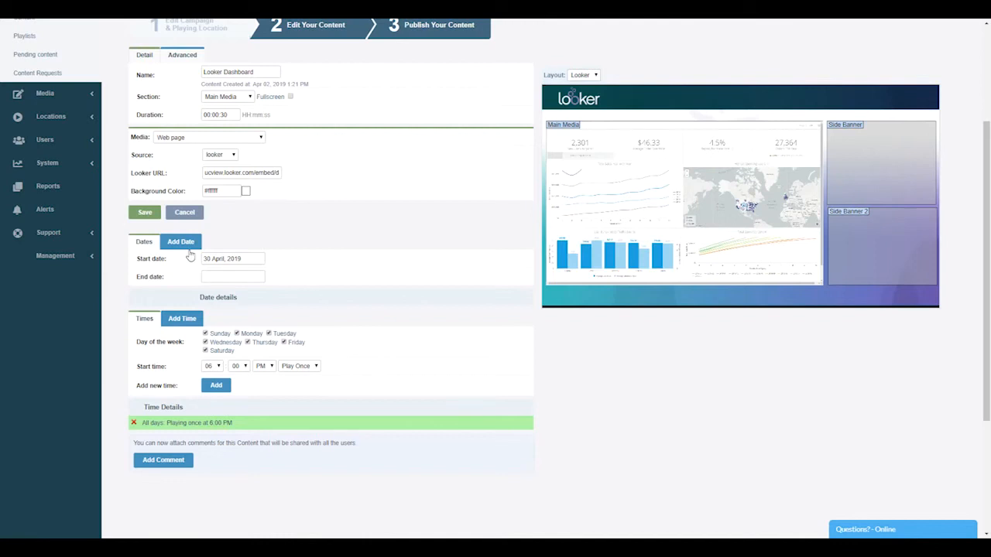
# - Set the end date to 30 April 2019 and add the date range to the schedule
pyautogui.click(215, 280)
pyautogui.click(253, 365)
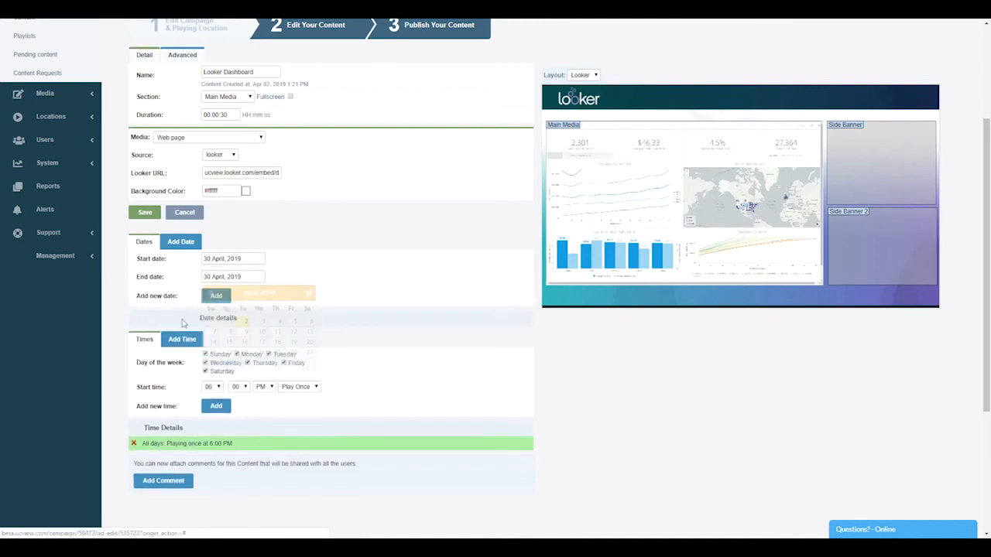
pyautogui.click(214, 296)
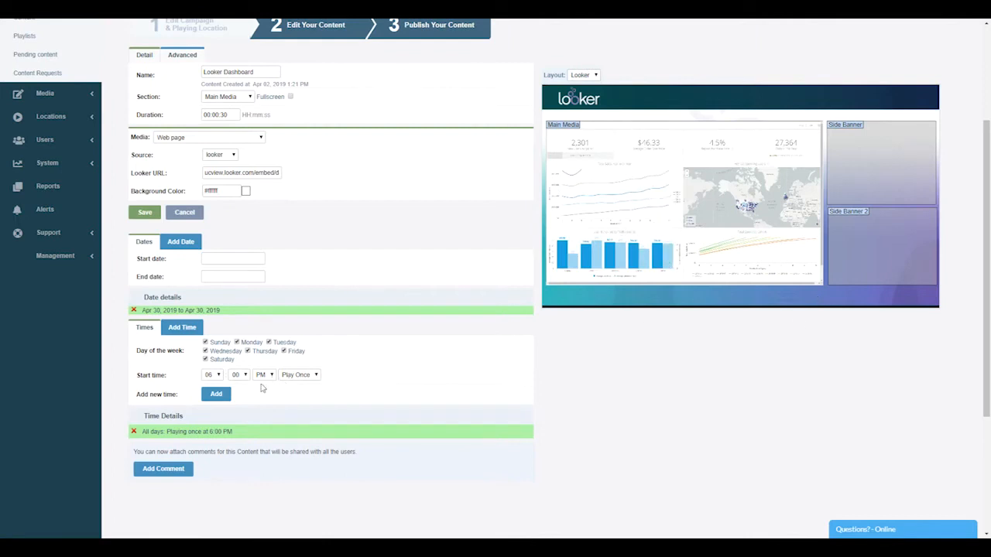
pyautogui.moveTo(185, 309); pyautogui.dragTo(215, 310)
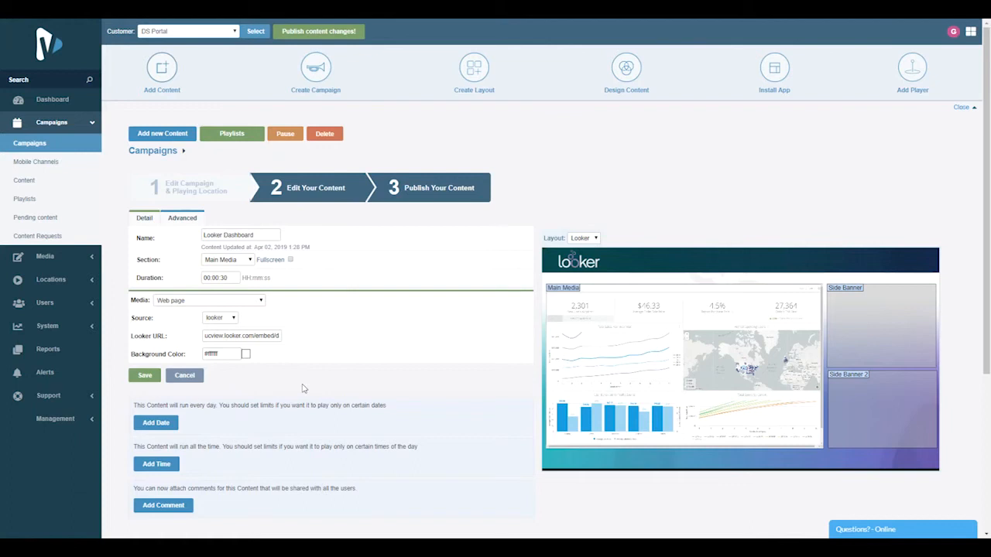
# - Go to the content's publishing stage and publish all pending content
pyautogui.click(434, 193)
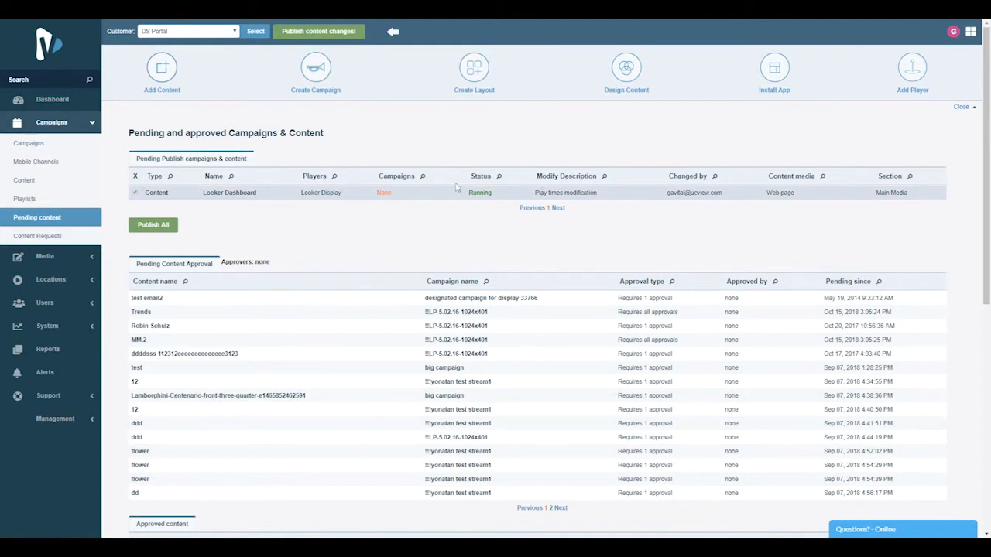
pyautogui.click(153, 225)
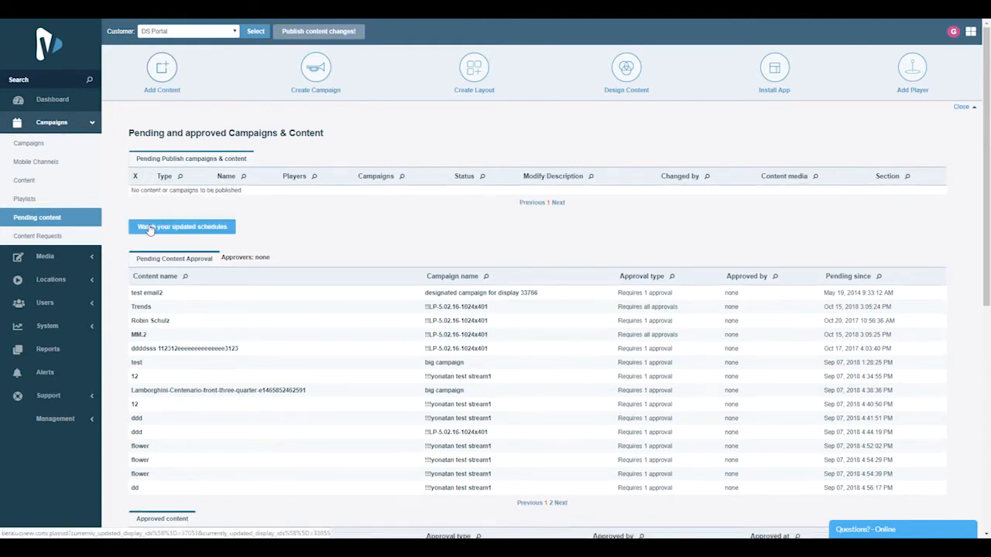
# - View the updated player schedules, preview the Looker Display player at Sales Room - Looker, and close the preview
pyautogui.click(151, 228)
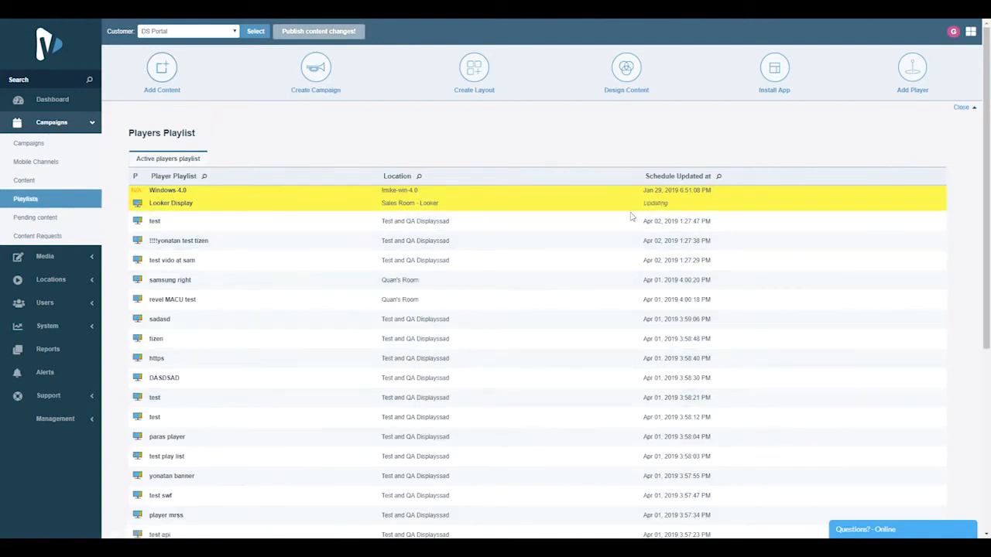
pyautogui.click(139, 207)
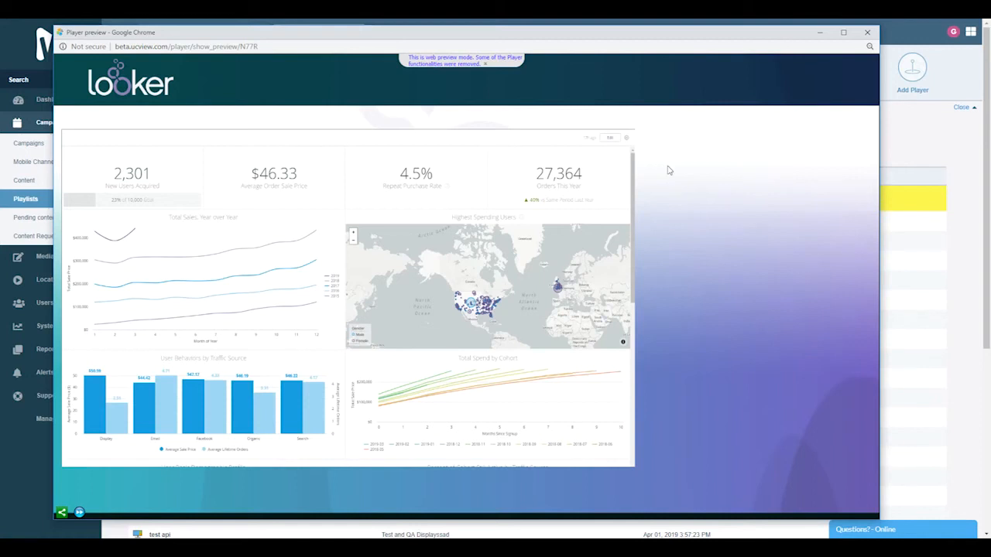
pyautogui.click(869, 33)
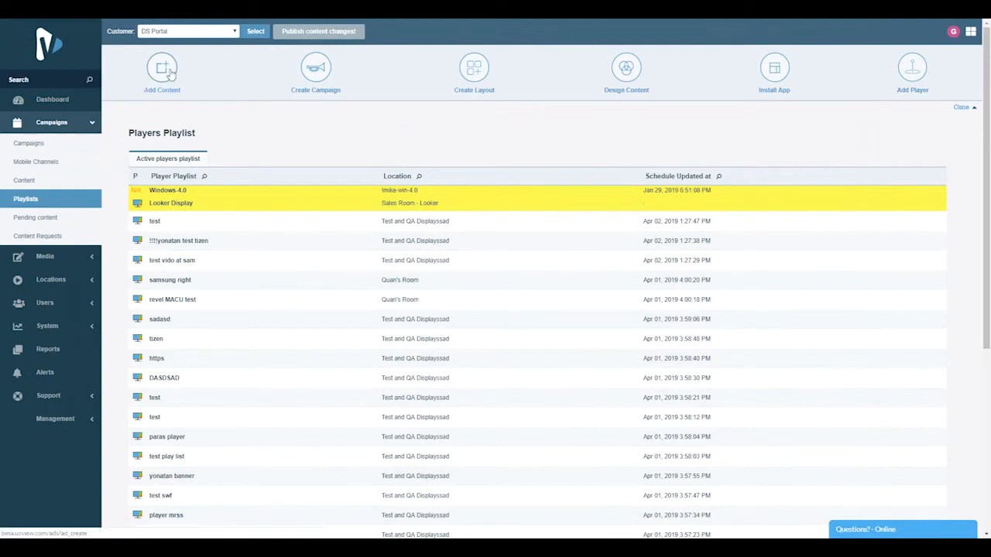
# - Start adding a new content item and assign the Sales Room - Looker location as where it plays
pyautogui.click(167, 71)
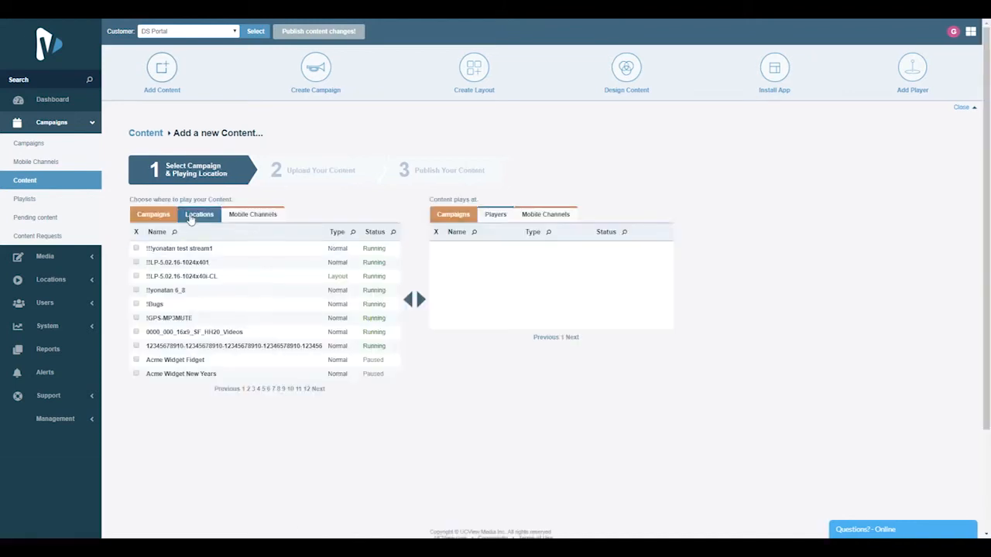
pyautogui.click(193, 217)
pyautogui.click(195, 232)
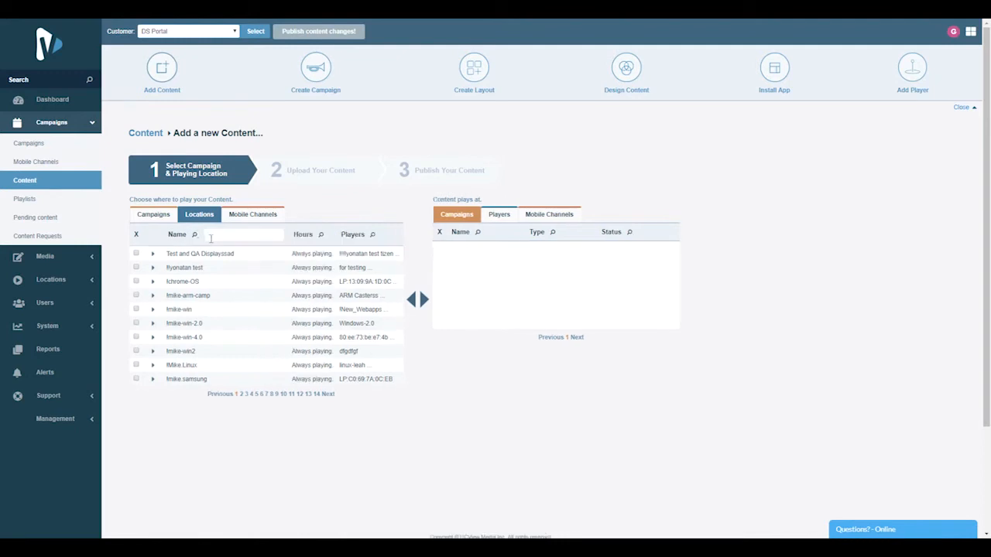
pyautogui.write('looker')
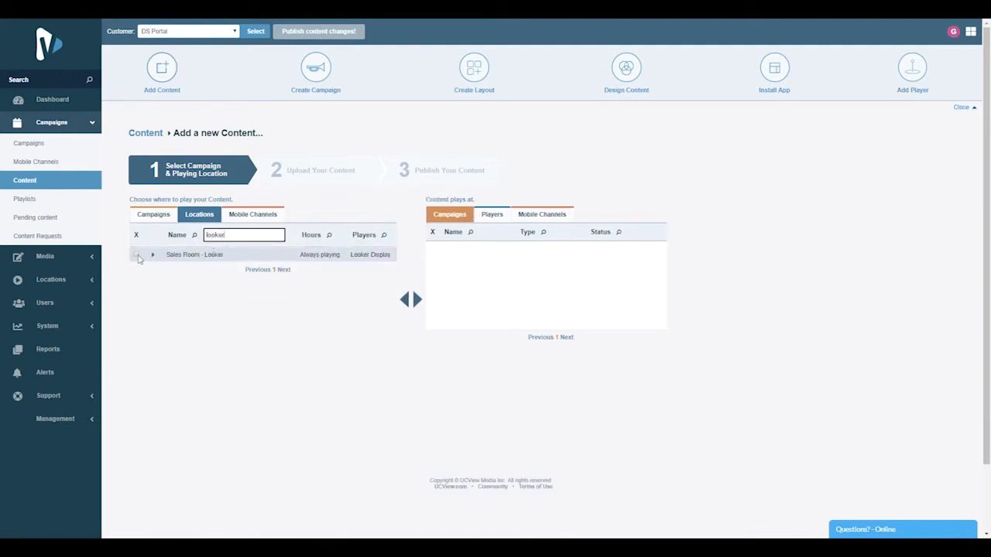
pyautogui.click(136, 254)
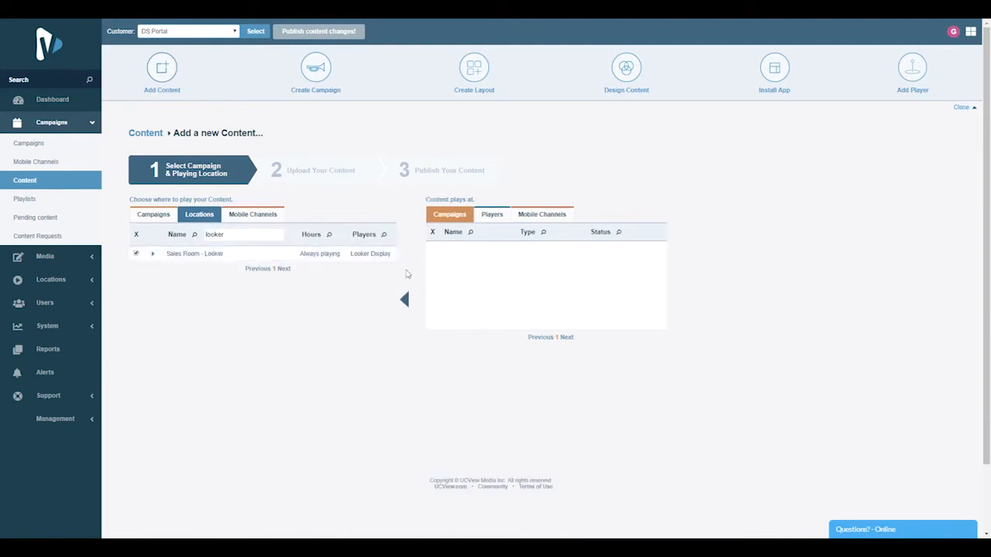
pyautogui.click(417, 300)
# - Set the content's media to App Store and choose the 5 Days Forecast app from the Weather category
pyautogui.scroll(-1, 451, 311)
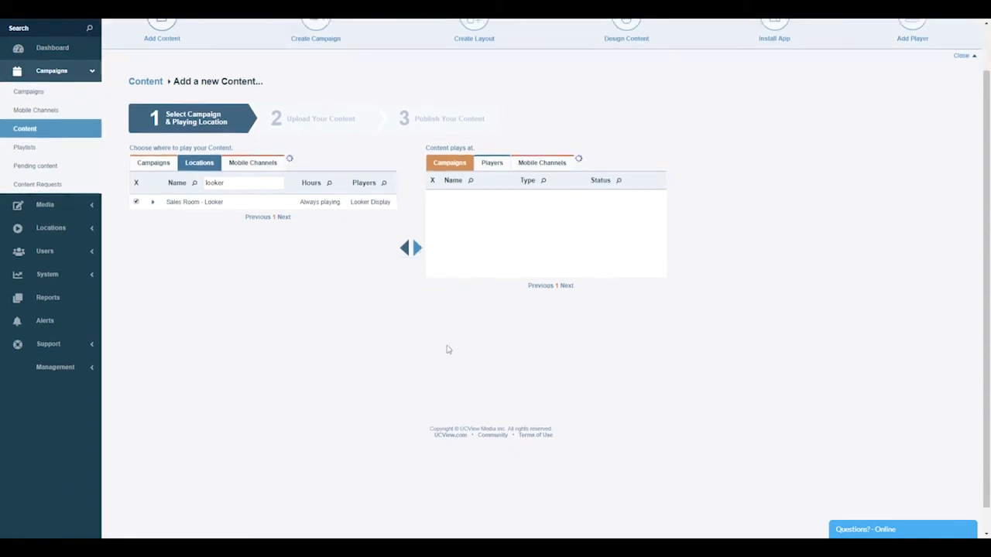
pyautogui.scroll(-2, 447, 350)
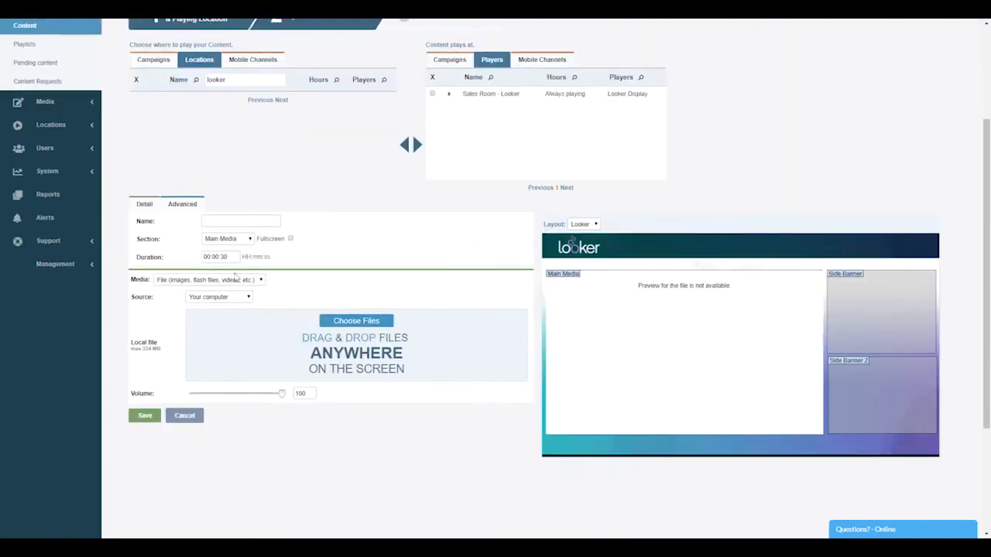
pyautogui.click(222, 279)
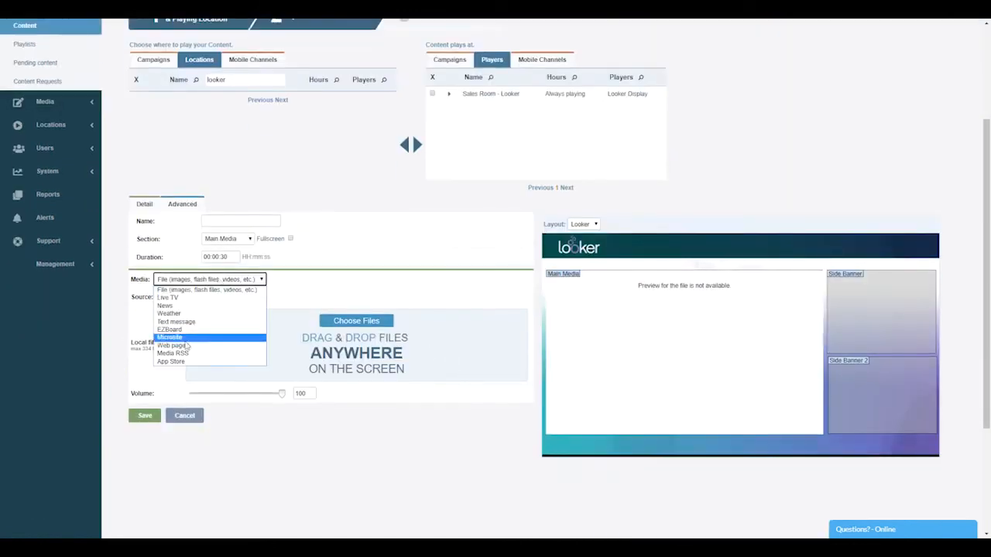
pyautogui.click(182, 362)
pyautogui.click(267, 303)
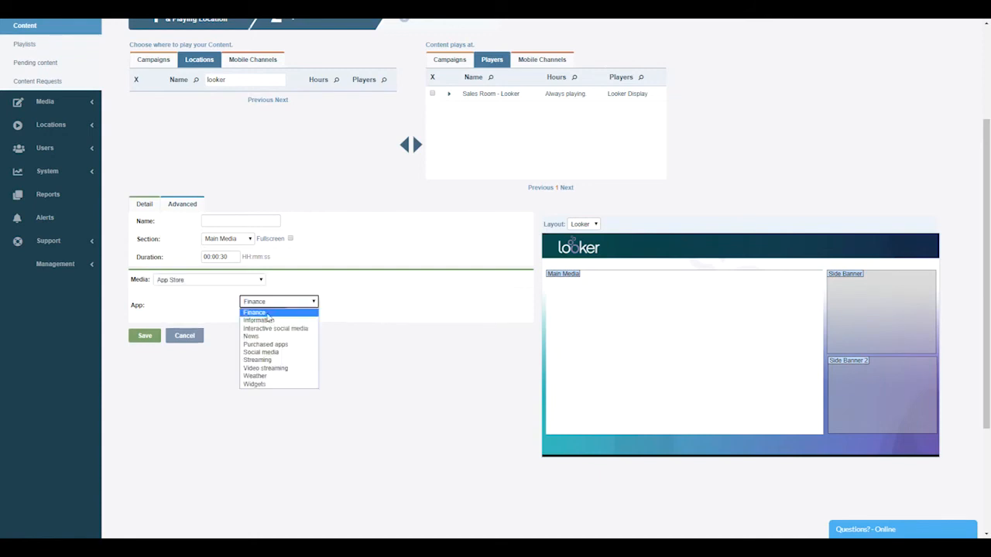
pyautogui.click(267, 378)
pyautogui.click(310, 313)
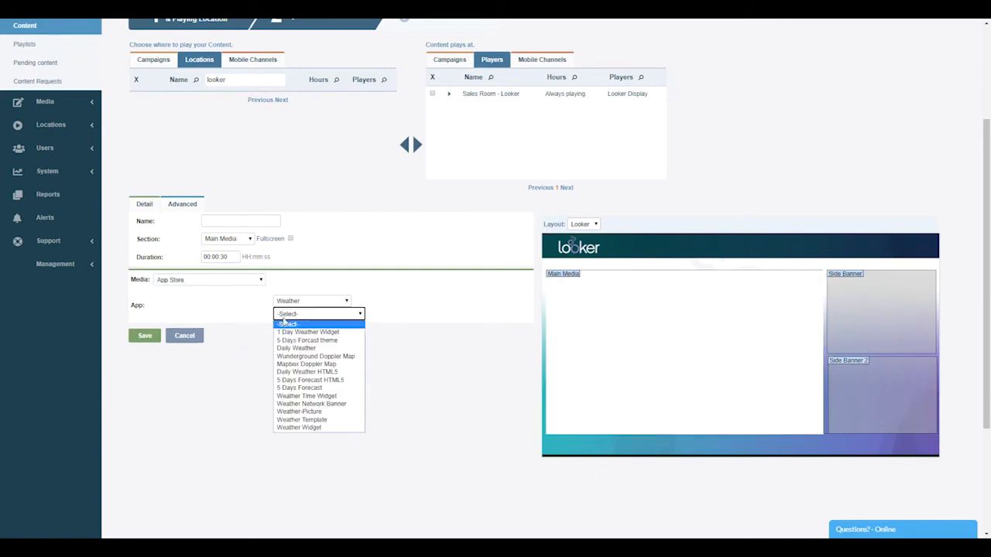
pyautogui.click(294, 388)
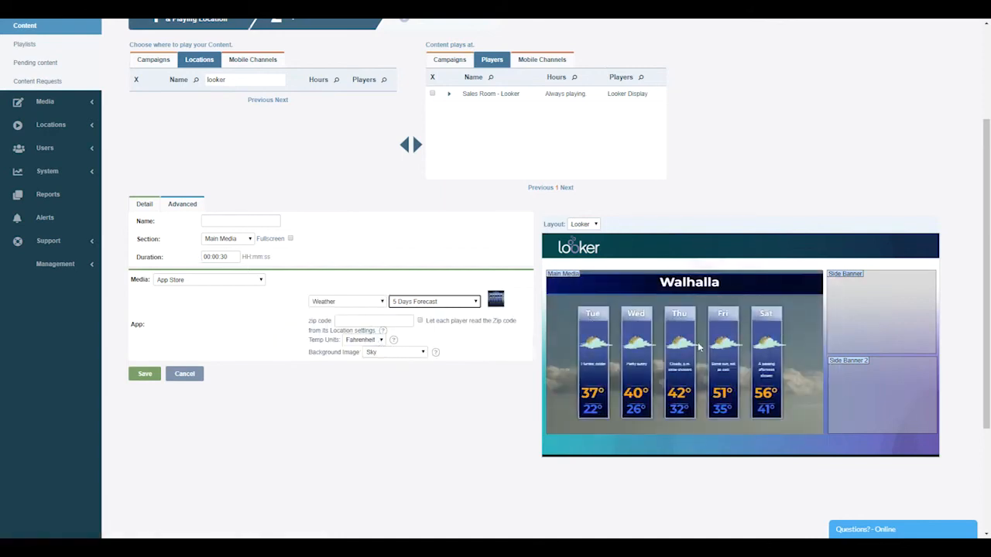
# - Assign the forecast to the Side Banner section, name the content Weather, and set its zip code to 91325
pyautogui.click(235, 239)
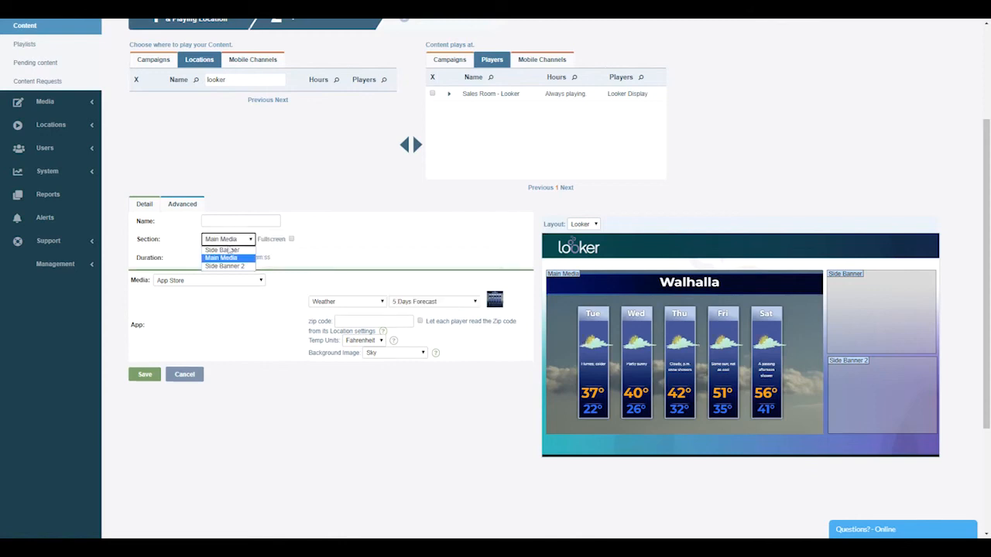
pyautogui.click(224, 250)
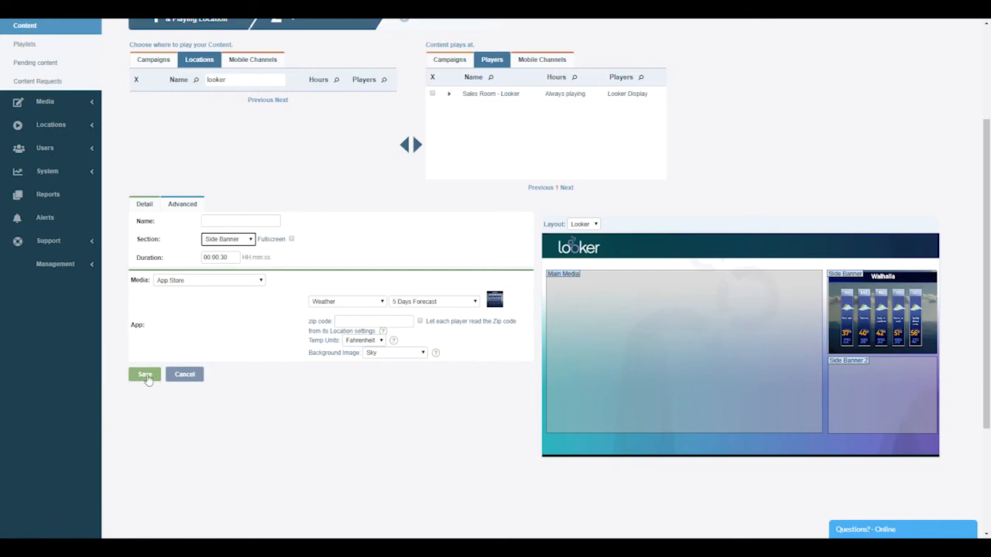
pyautogui.click(225, 222)
pyautogui.write('Weather')
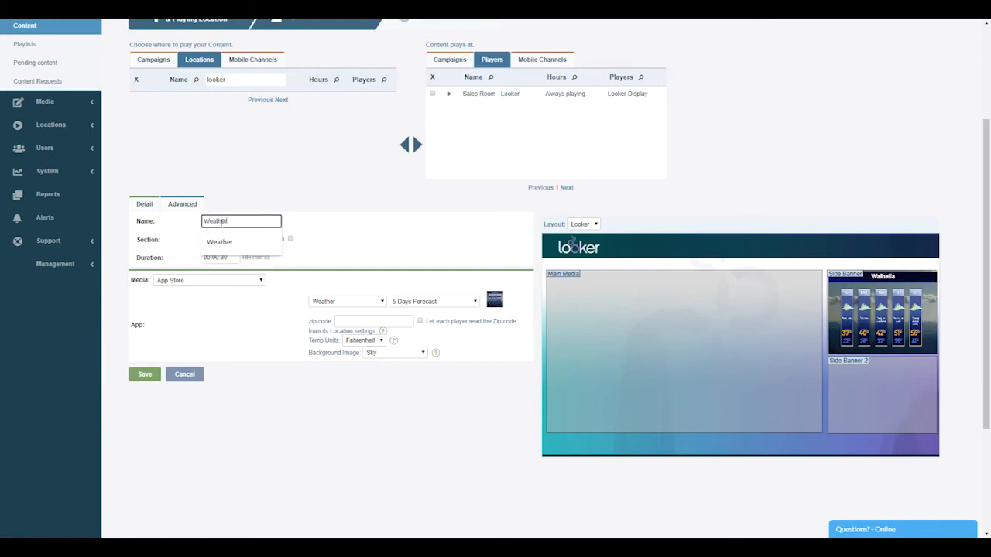
pyautogui.click(341, 206)
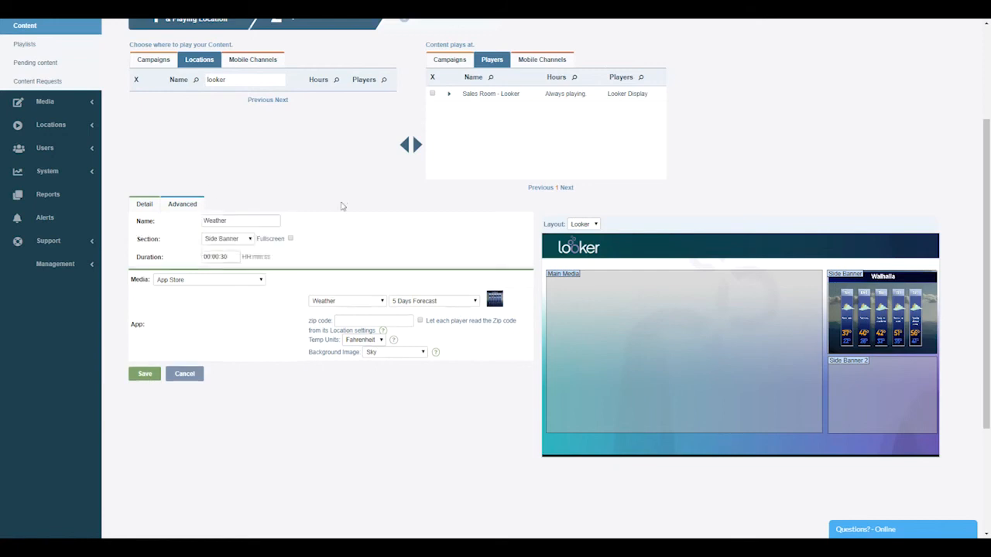
pyautogui.click(366, 320)
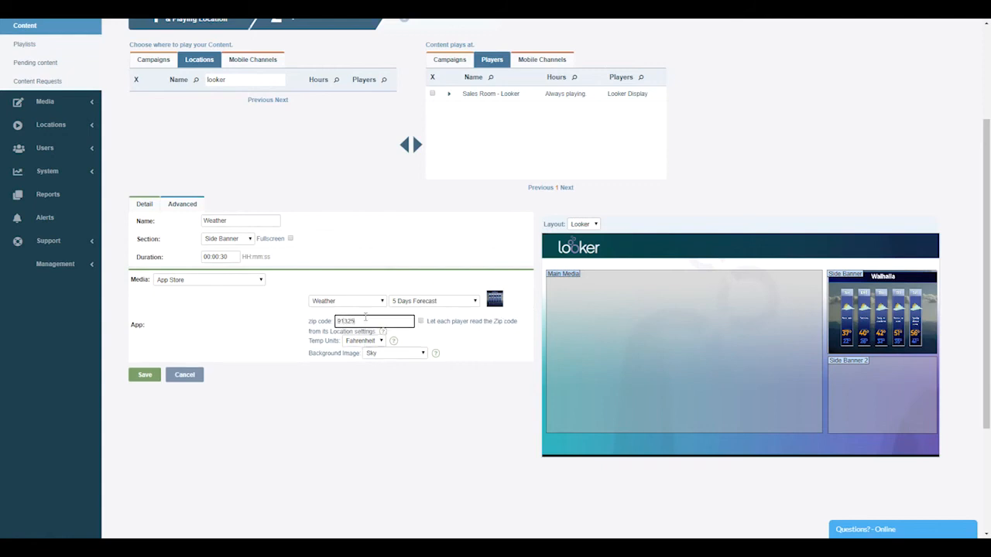
pyautogui.click(335, 489)
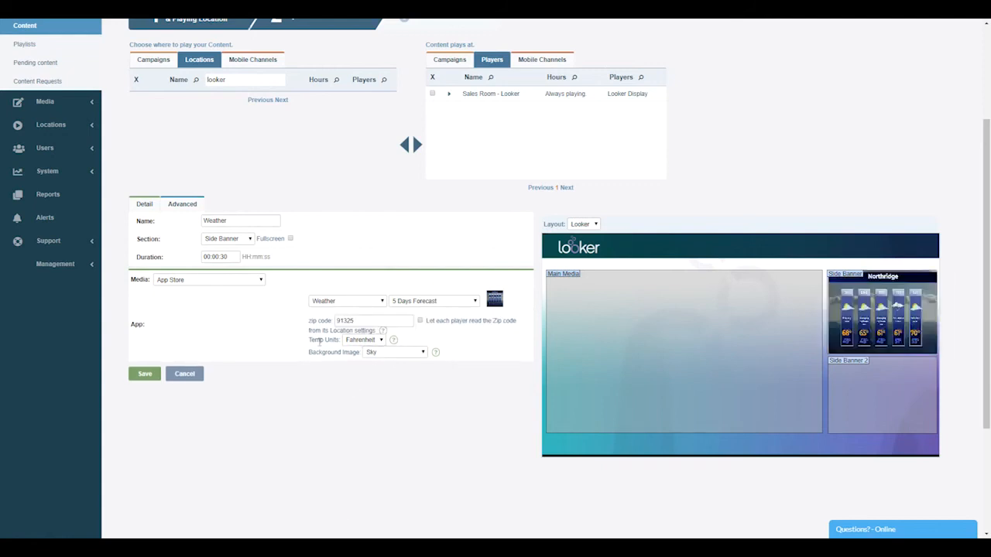
# - Save the Weather content and publish all pending content
pyautogui.click(145, 374)
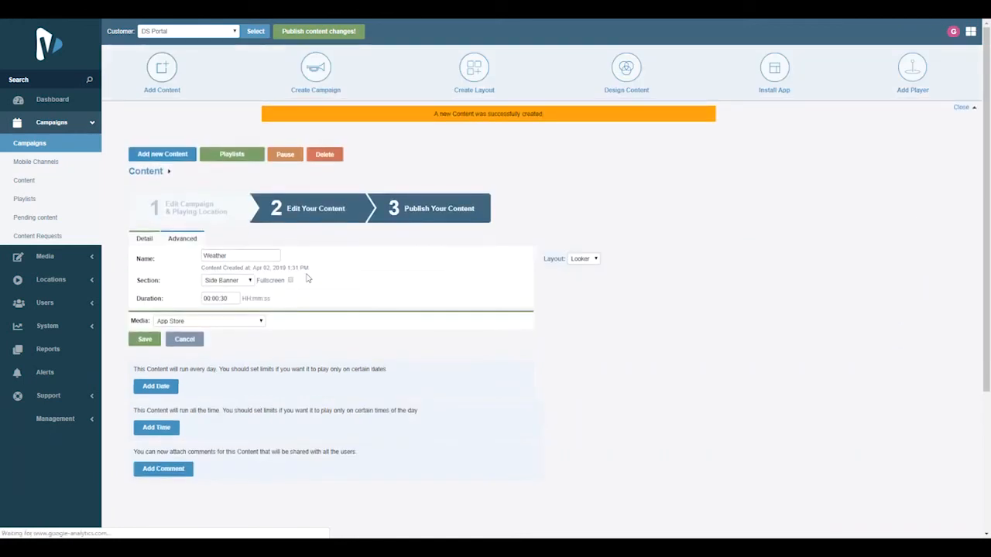
pyautogui.click(428, 208)
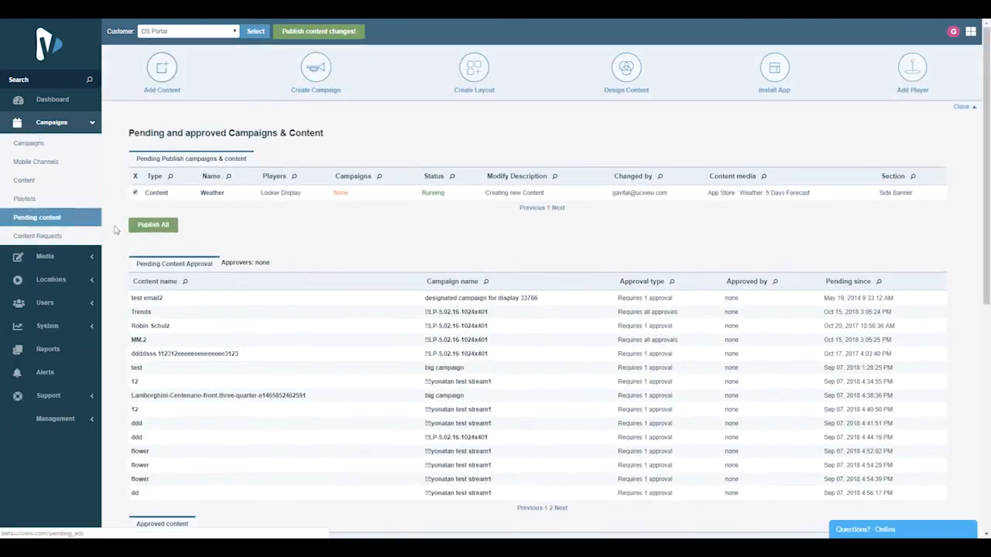
pyautogui.click(154, 225)
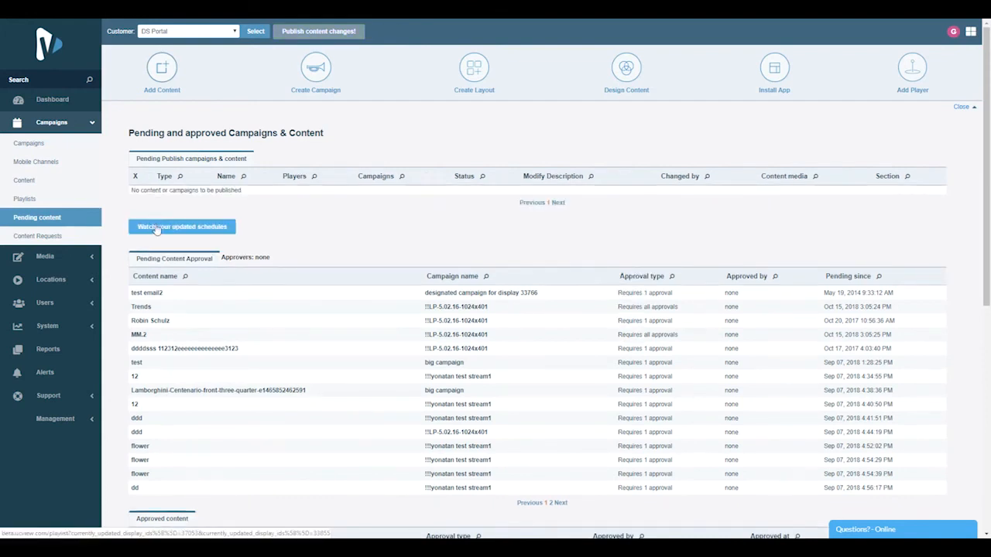
# - View the updated schedules, preview the Looker Display player twice to check the dashboard with the weather forecast, and close each preview
pyautogui.click(156, 227)
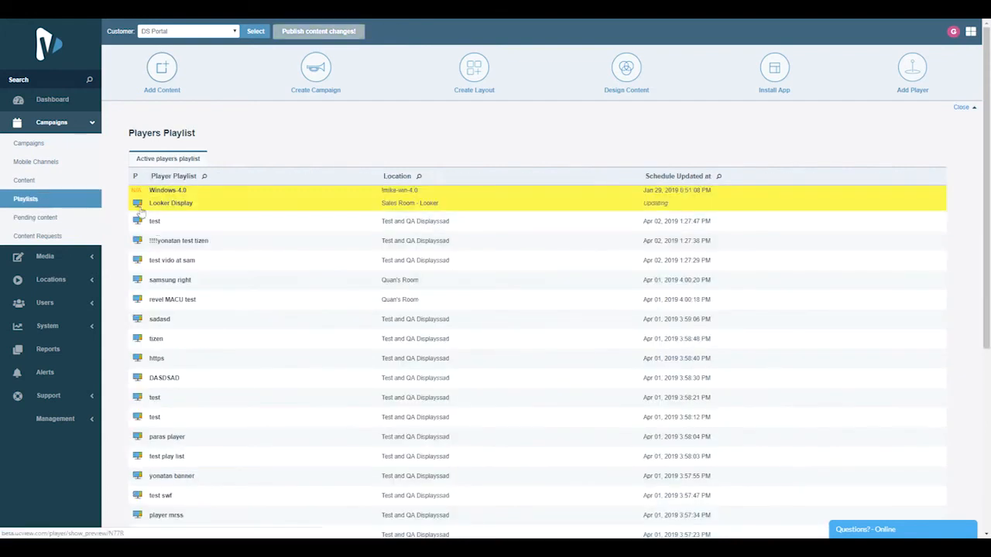
pyautogui.click(139, 219)
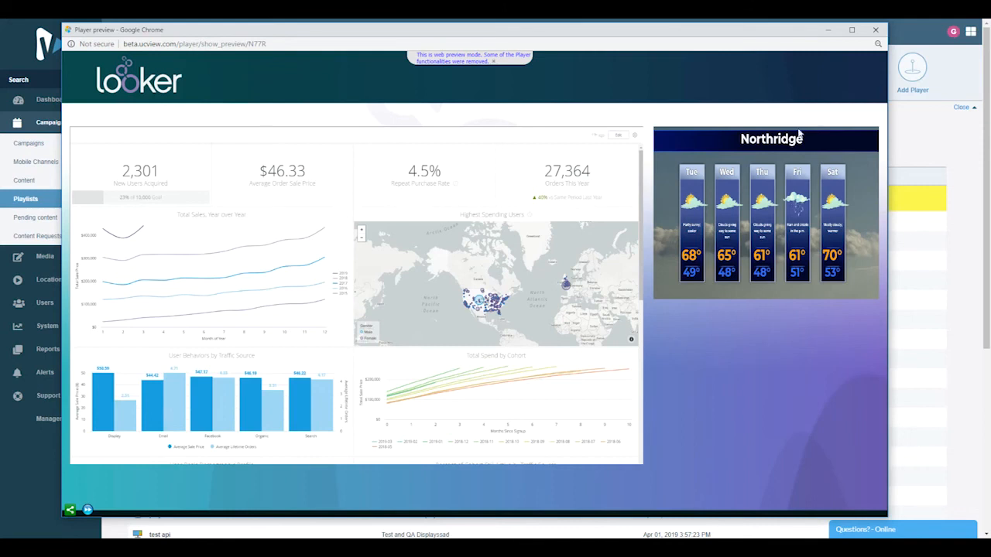
pyautogui.click(875, 30)
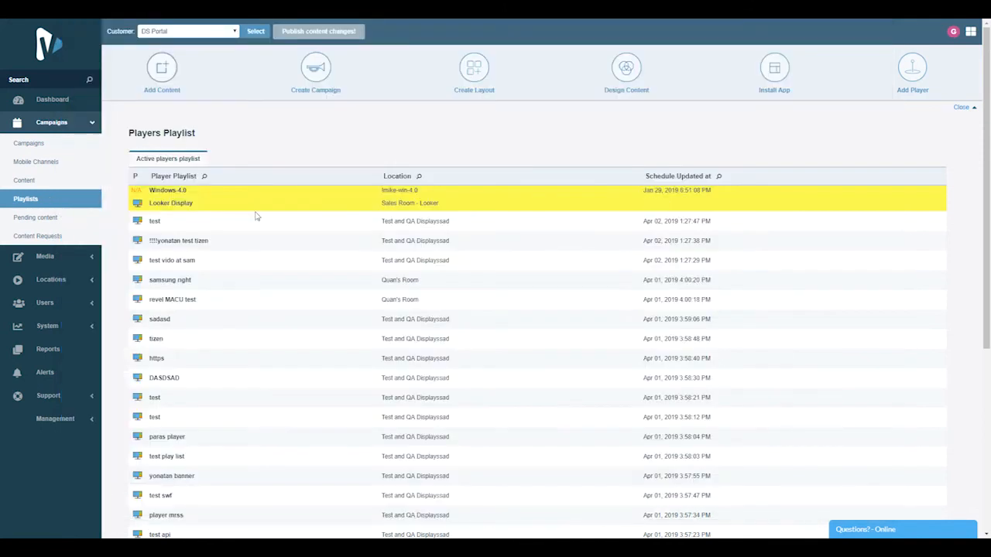
pyautogui.click(137, 203)
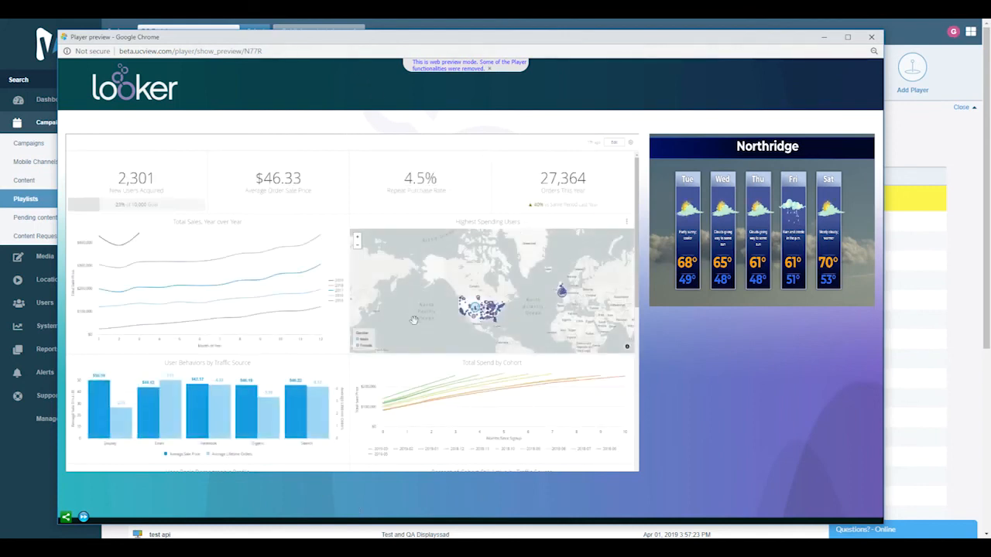
pyautogui.click(871, 36)
# - Bring the Looker login browser window into view, dismiss the offer to save the portal password, and activate the email field
pyautogui.moveTo(0, 28); pyautogui.dragTo(502, 49)
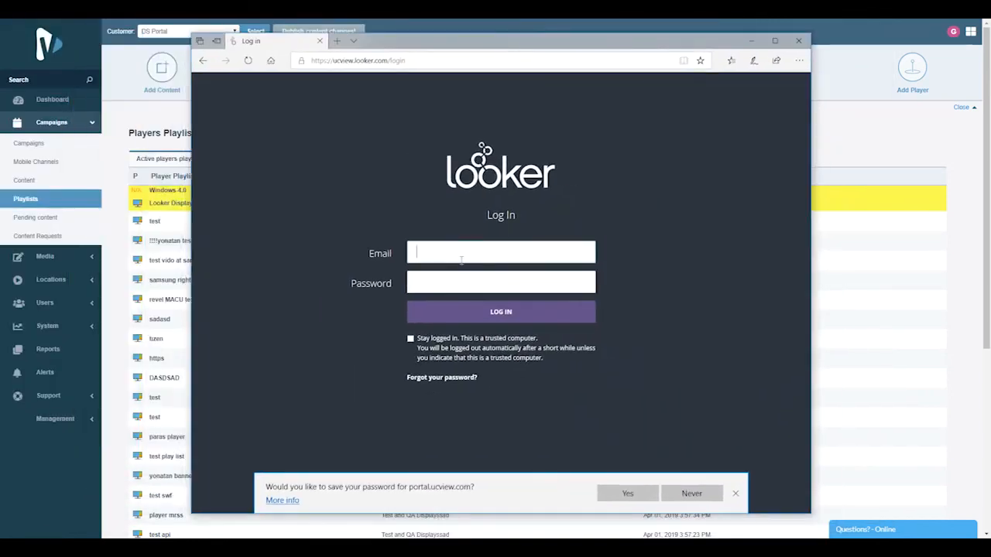
pyautogui.click(736, 493)
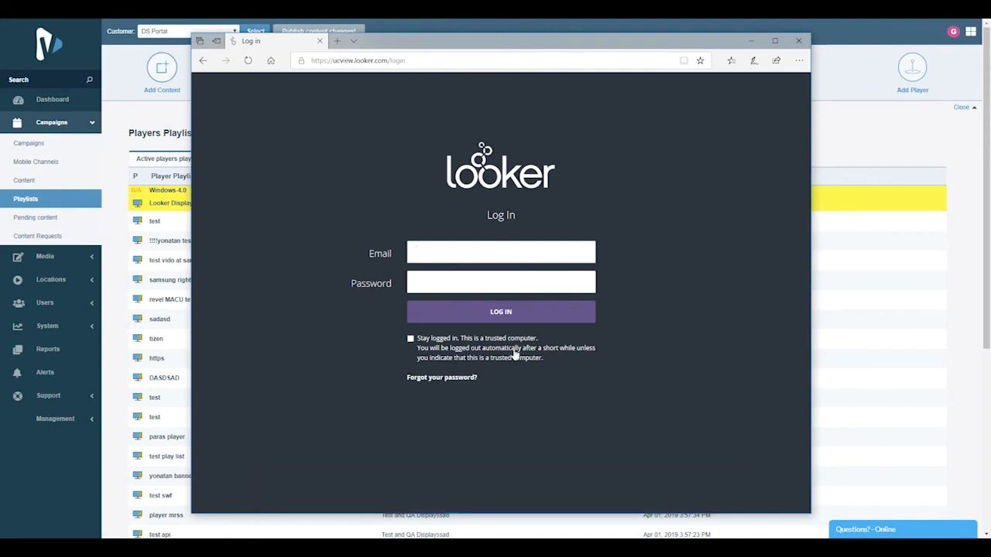
pyautogui.click(441, 252)
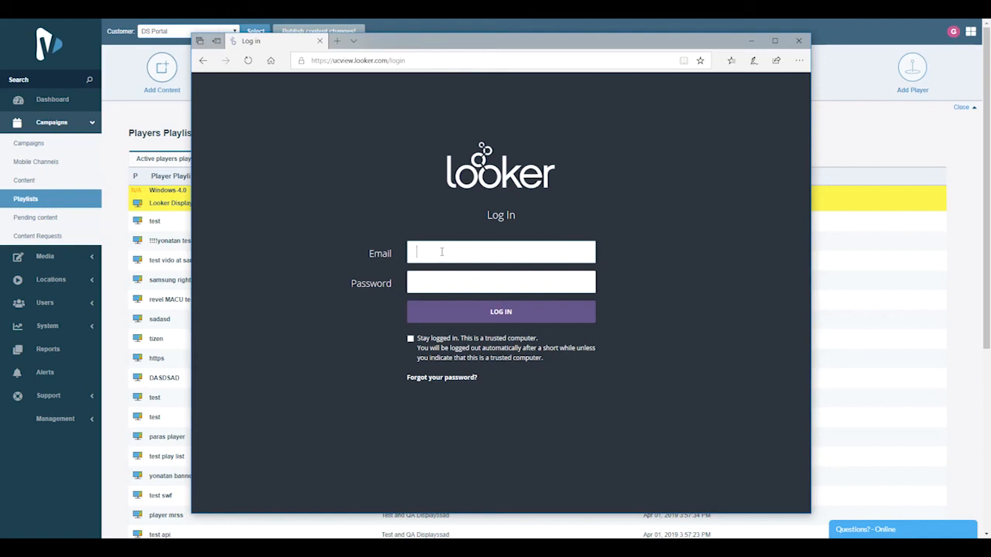